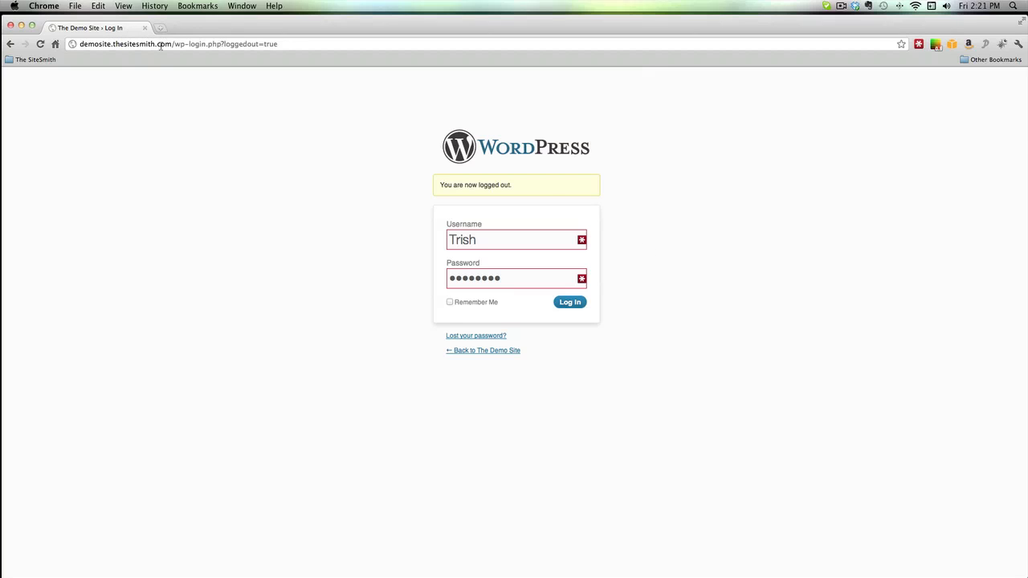
- Log in to the Demo Site's WordPress admin with the pre-filled credentials
click(79, 44)
drag(78, 44, 206, 44)
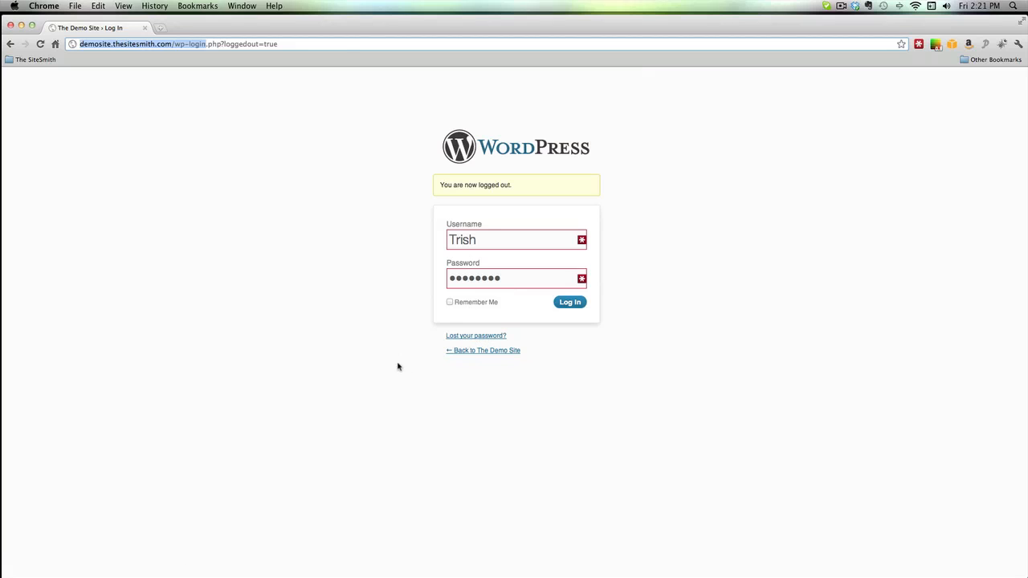
click(569, 303)
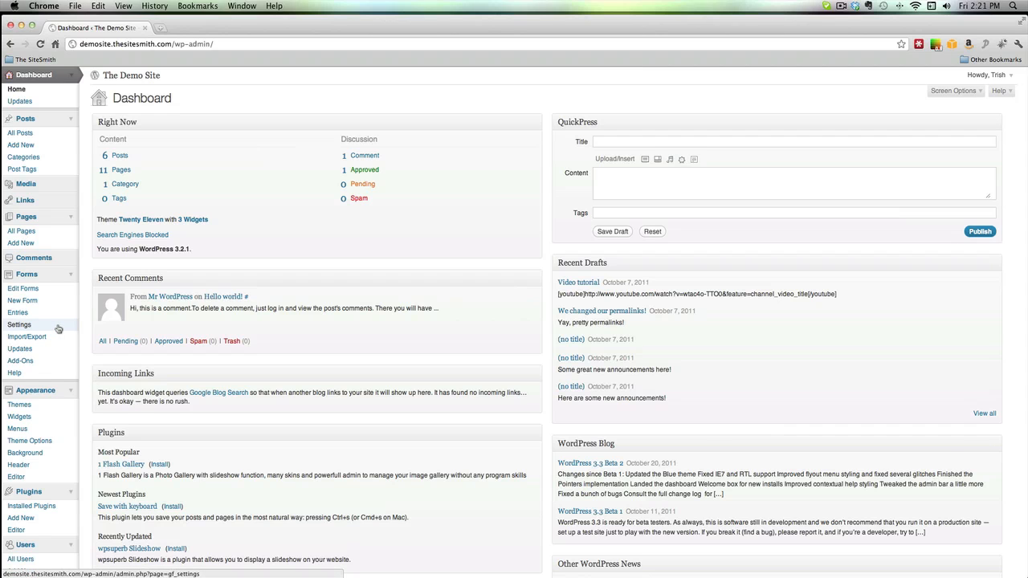
- Look over the Dashboard, then go to Users > Your Profile
scroll(58, 330, down, 5)
scroll(58, 329, down, 2)
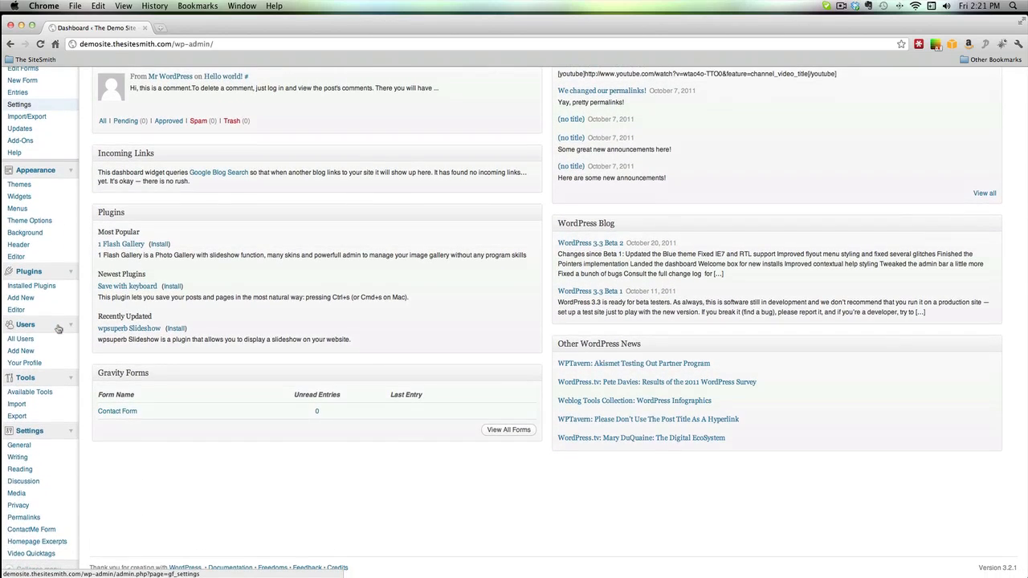
scroll(58, 351, down, 1)
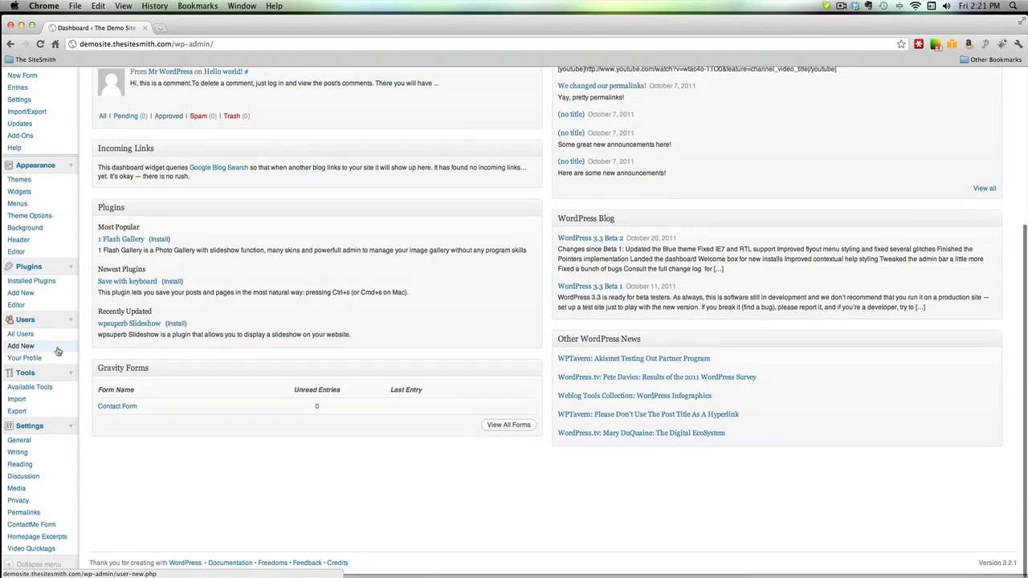
scroll(55, 358, up, 10)
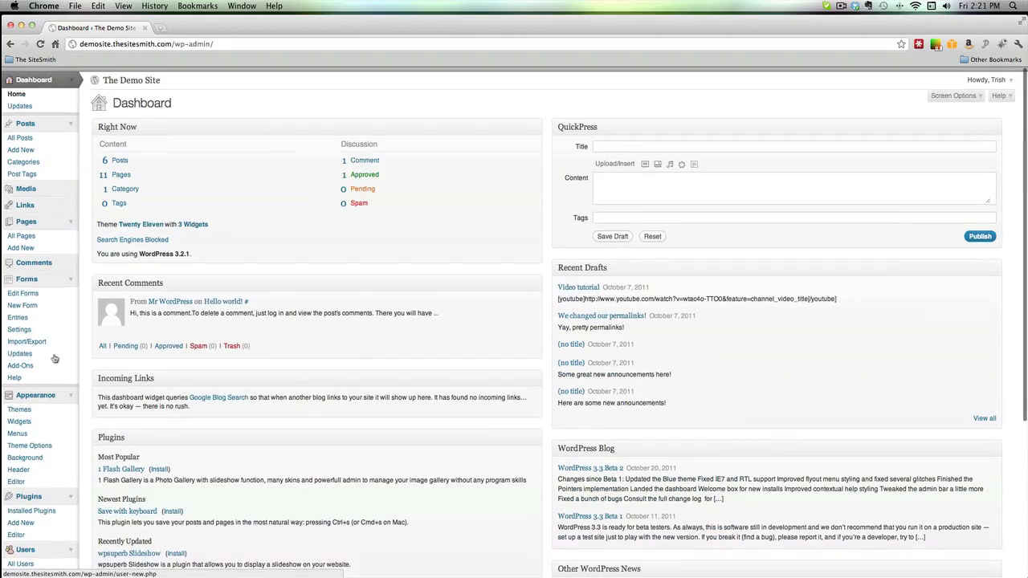
scroll(55, 358, down, 10)
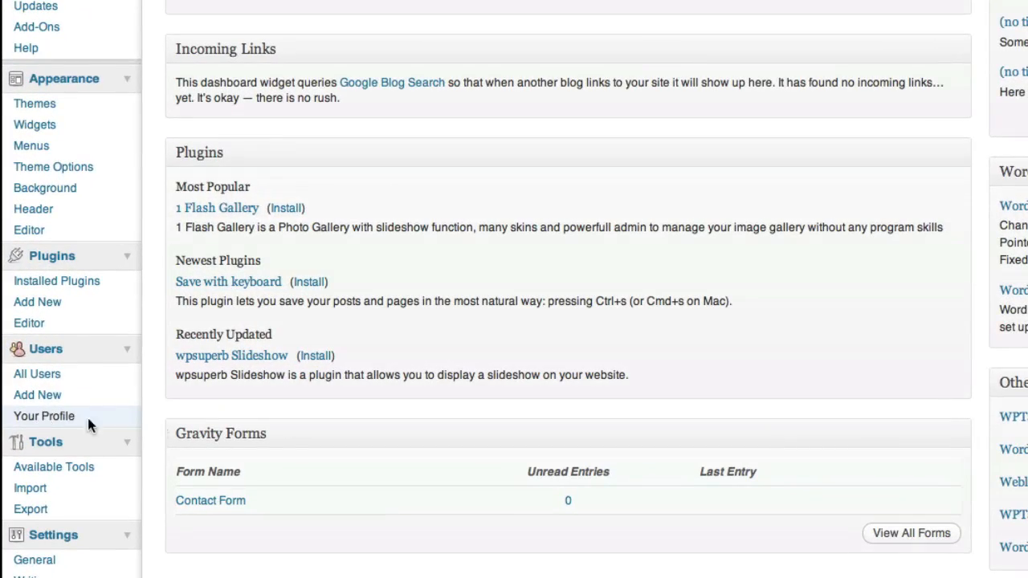
click(88, 425)
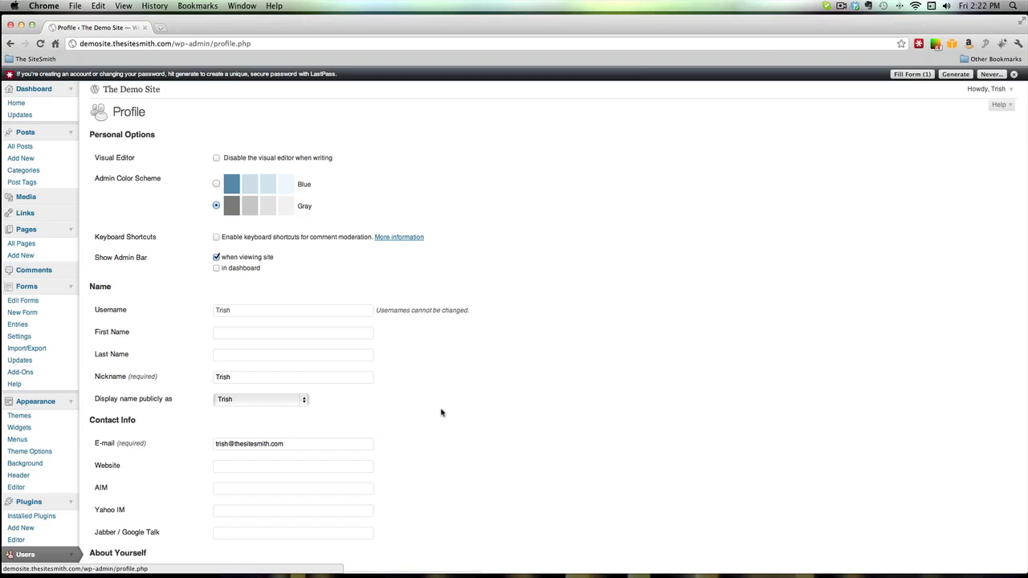
- Dismiss the LastPass notification bar on the Profile page
scroll(441, 413, down, 3)
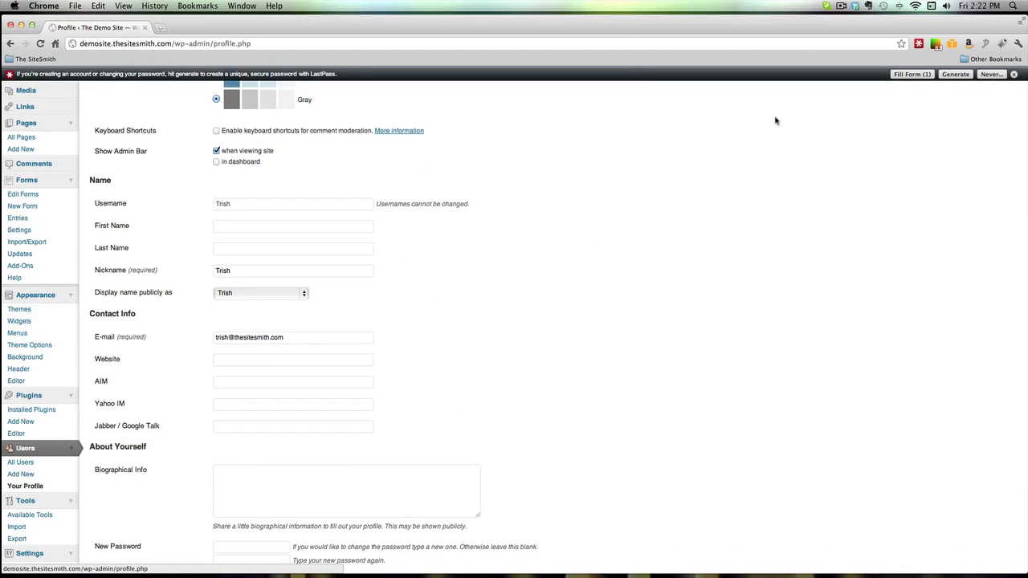
click(1013, 74)
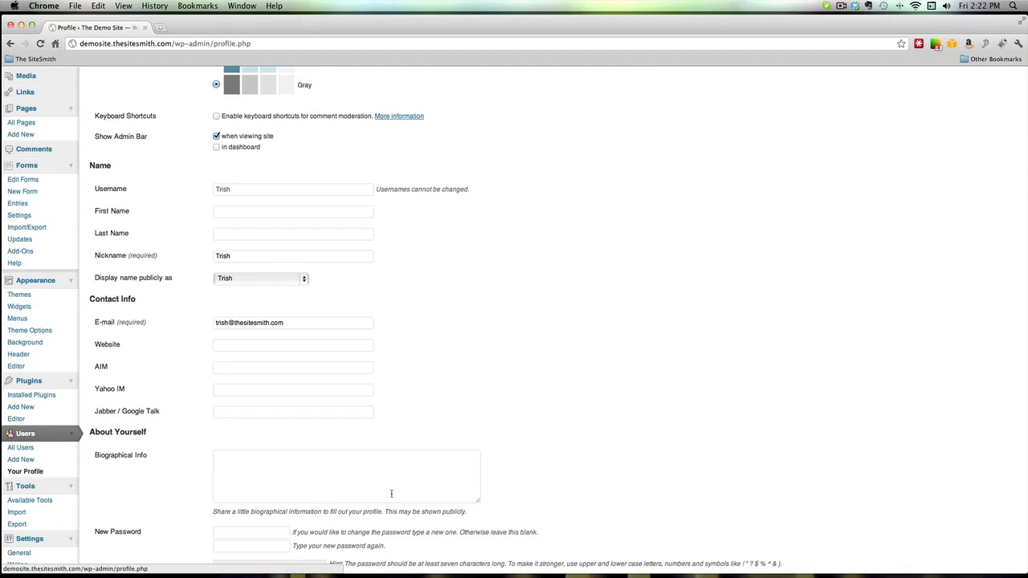
scroll(339, 448, down, 3)
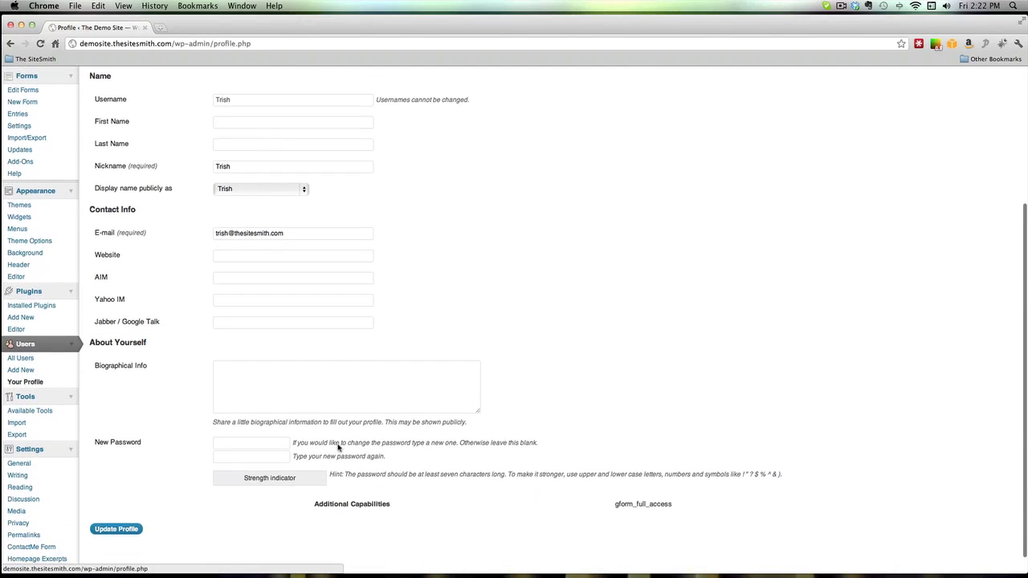
scroll(338, 447, up, 5)
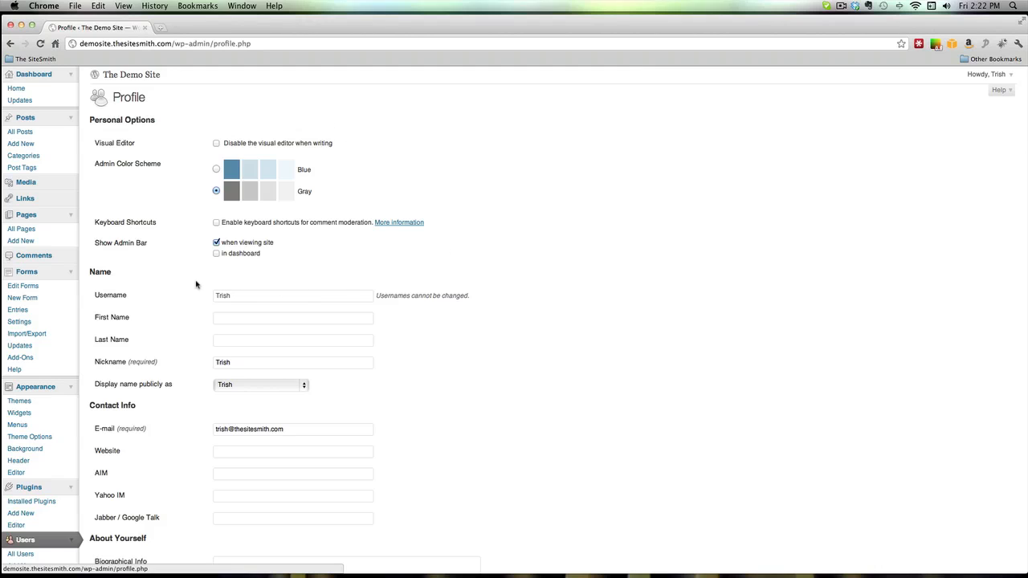
- Open 'The Demo Site' public homepage in a new browser tab
scroll(173, 277, down, 1)
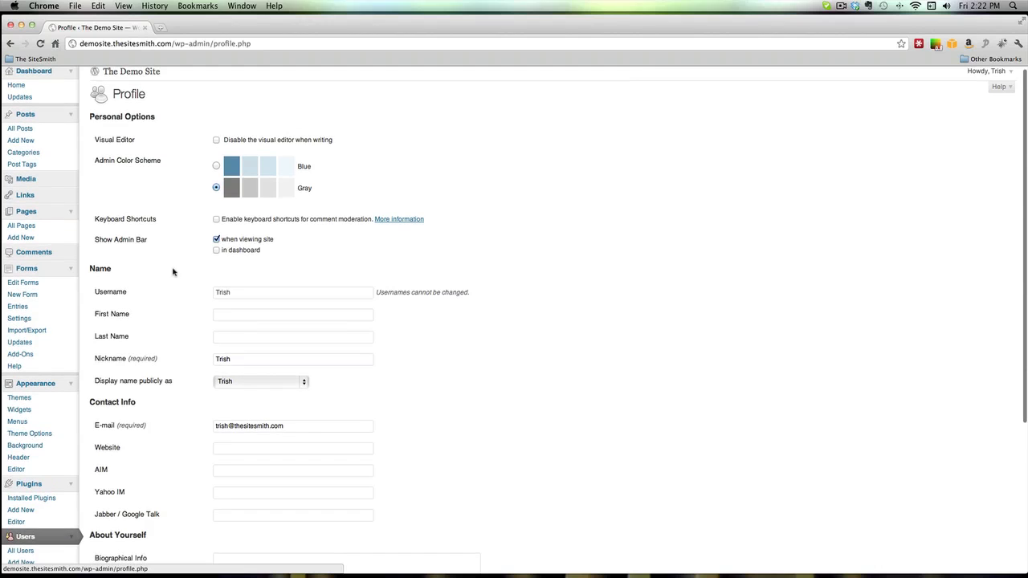
scroll(166, 229, up, 1)
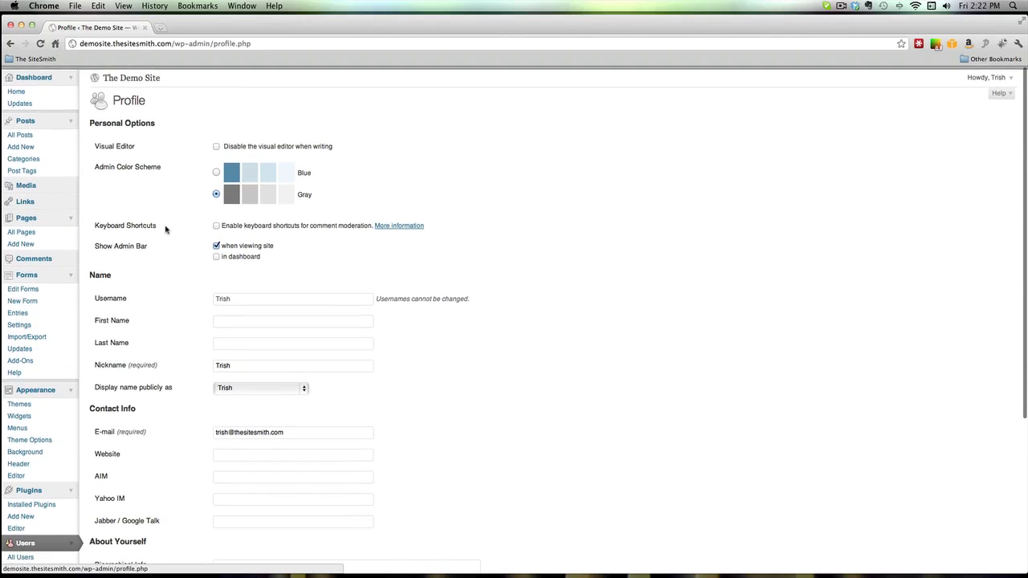
super+click(123, 75)
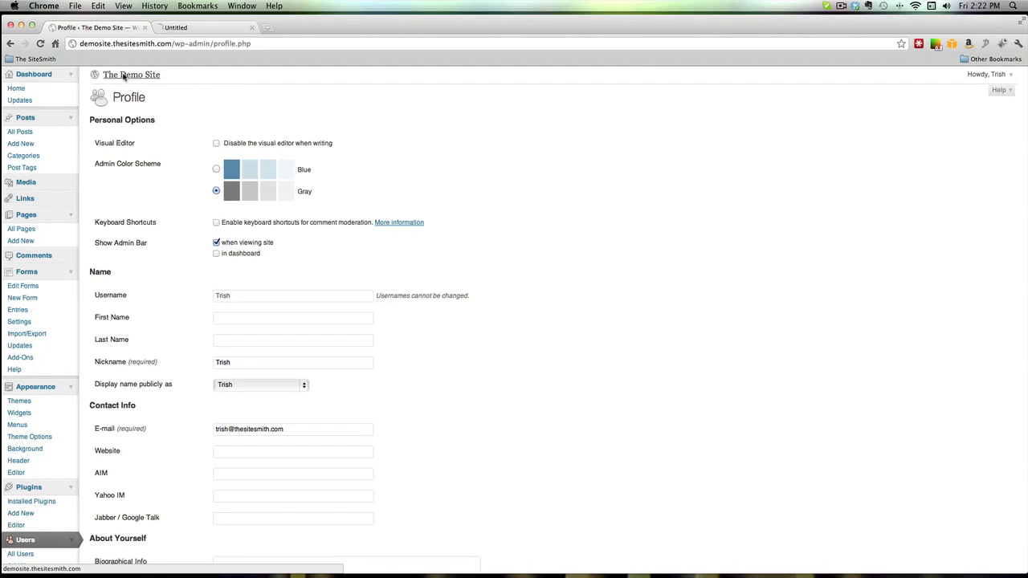
- View the Demo Site homepage in the new tab, then close that tab
click(202, 29)
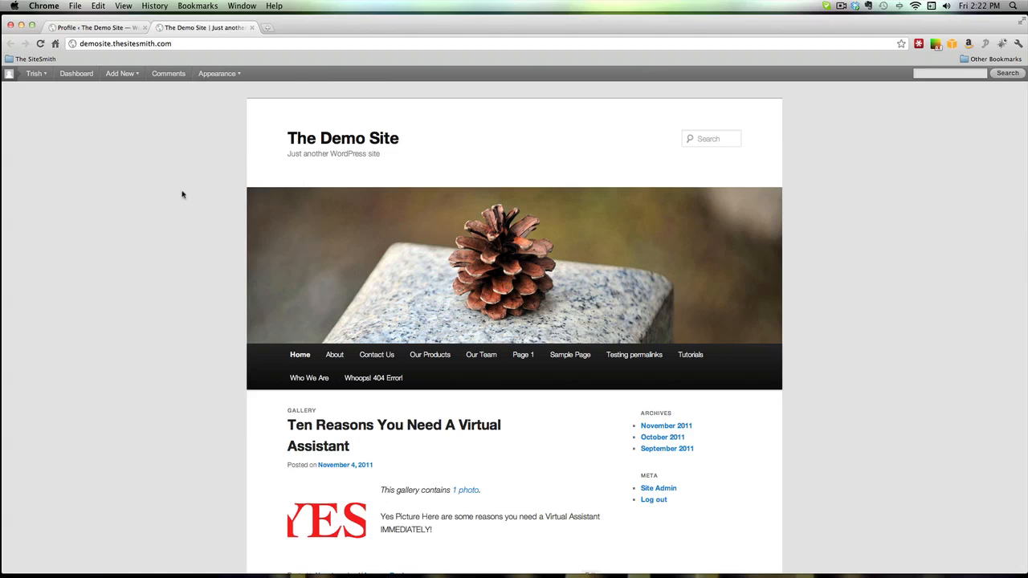
mouse_move(131, 75)
click(252, 28)
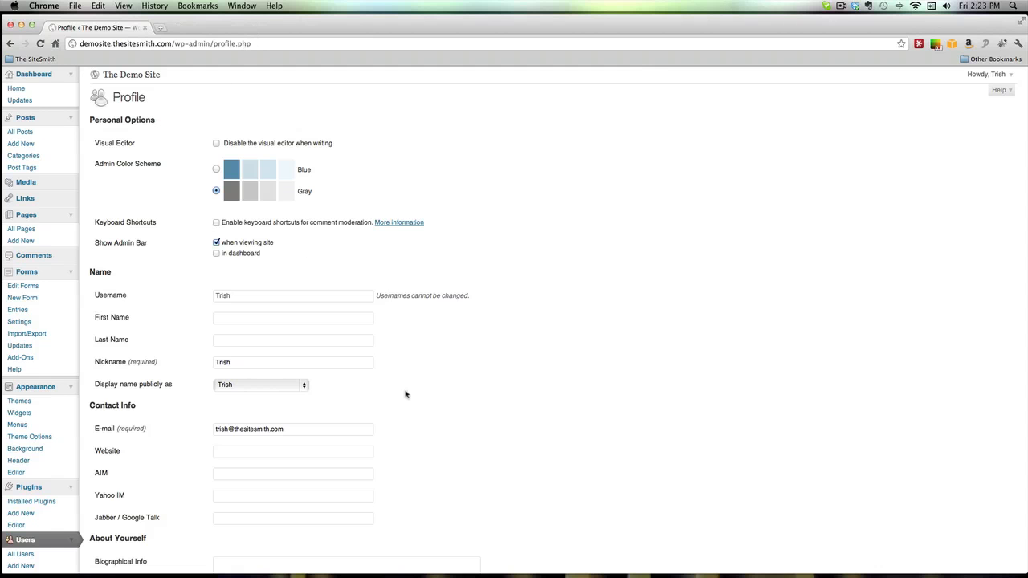
- Scroll down to the profile's New Password field and put the cursor in it
scroll(424, 448, down, 4)
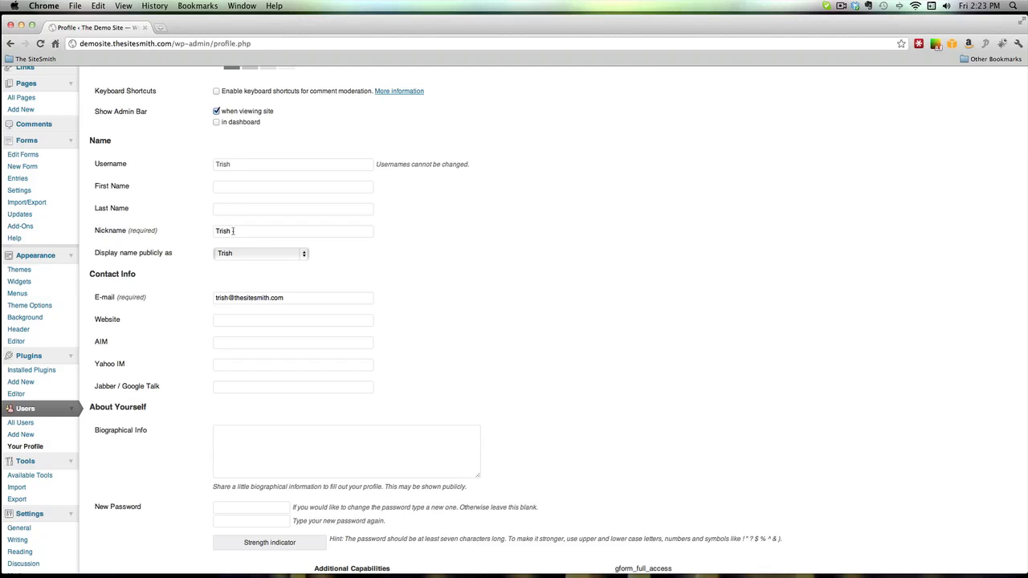
scroll(193, 343, down, 5)
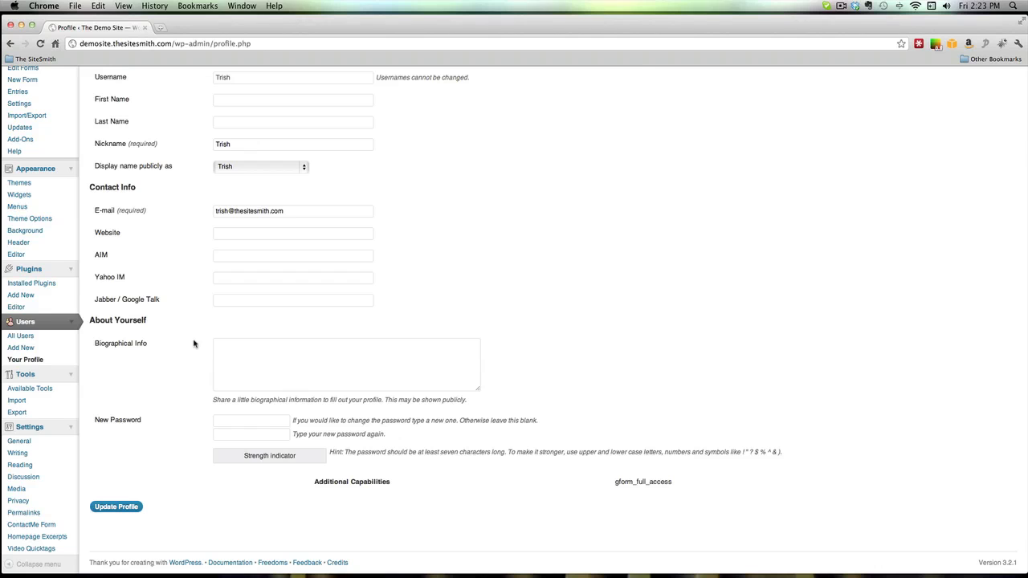
scroll(193, 344, down, 2)
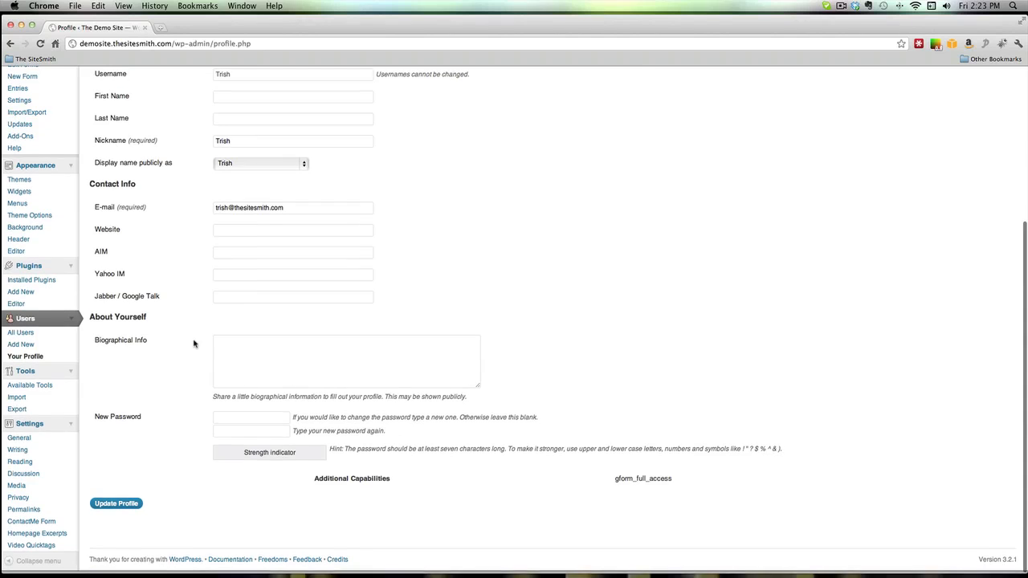
click(241, 420)
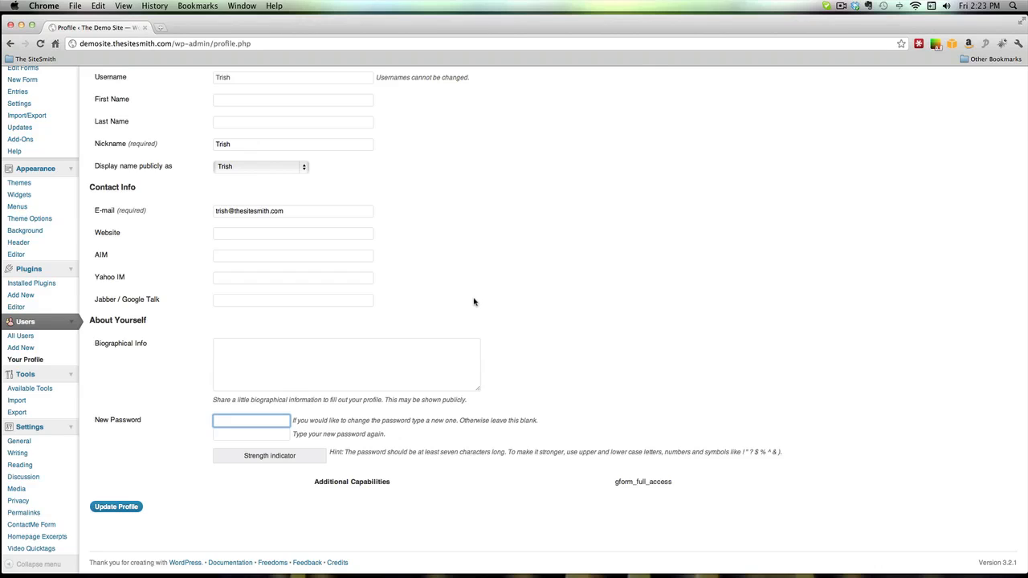
- Remove the password text accidentally typed into the Biographical Info box
click(247, 349)
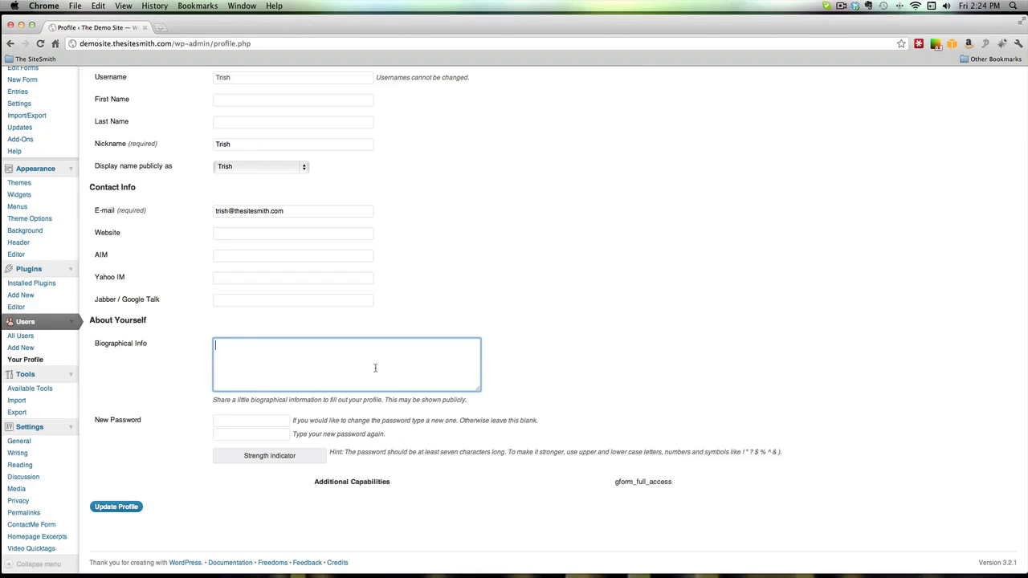
drag(263, 345, 206, 344)
key(super+x)
- Enter a new password and begin repeating it in the Repeat Password field
click(249, 423)
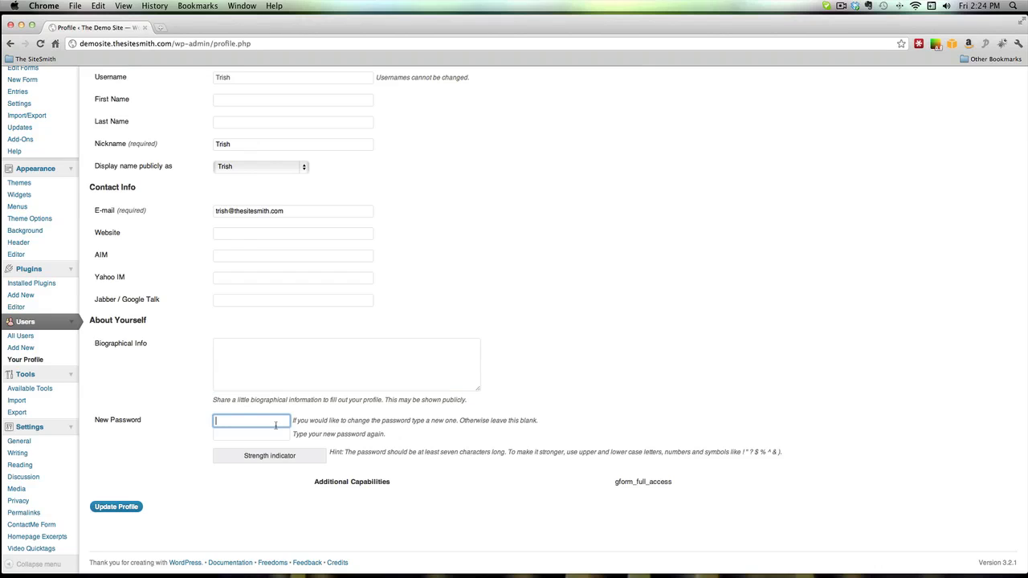
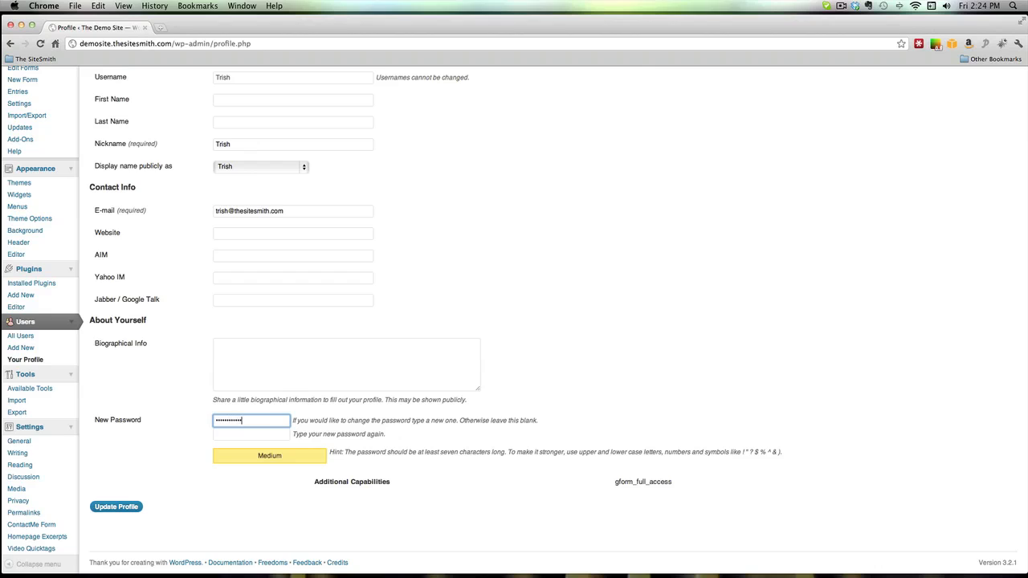
key(Tab)
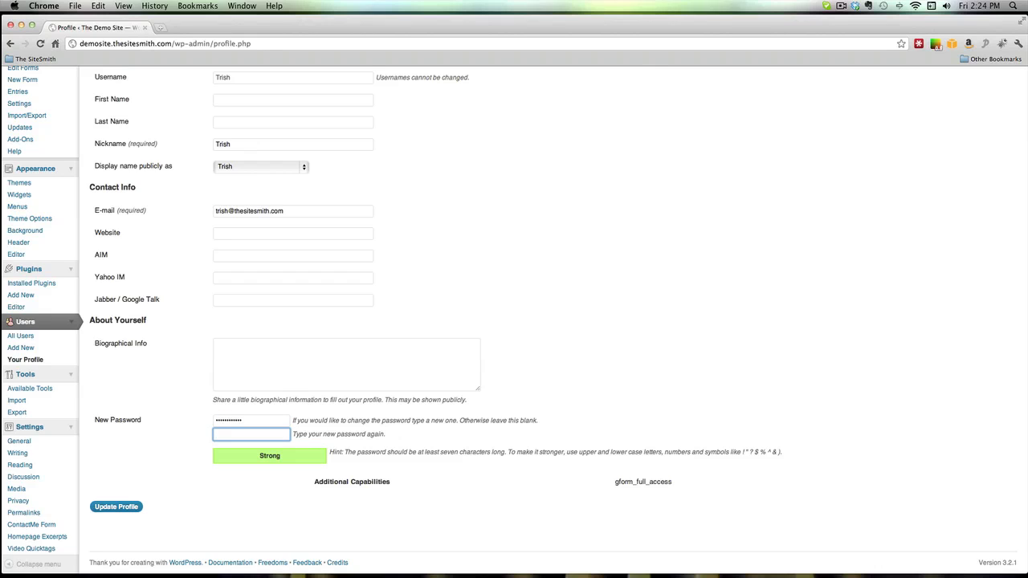
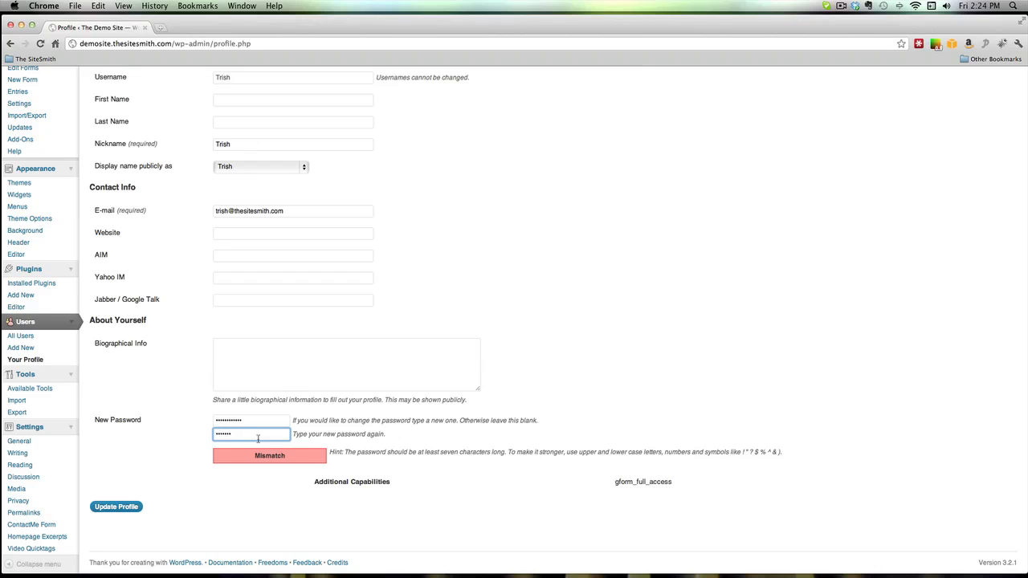
- Clear both Repeat Password and New Password fields so the password stays unchanged
drag(237, 436, 210, 435)
key(BackSpace)
key(shift+Tab)
key(BackSpace)
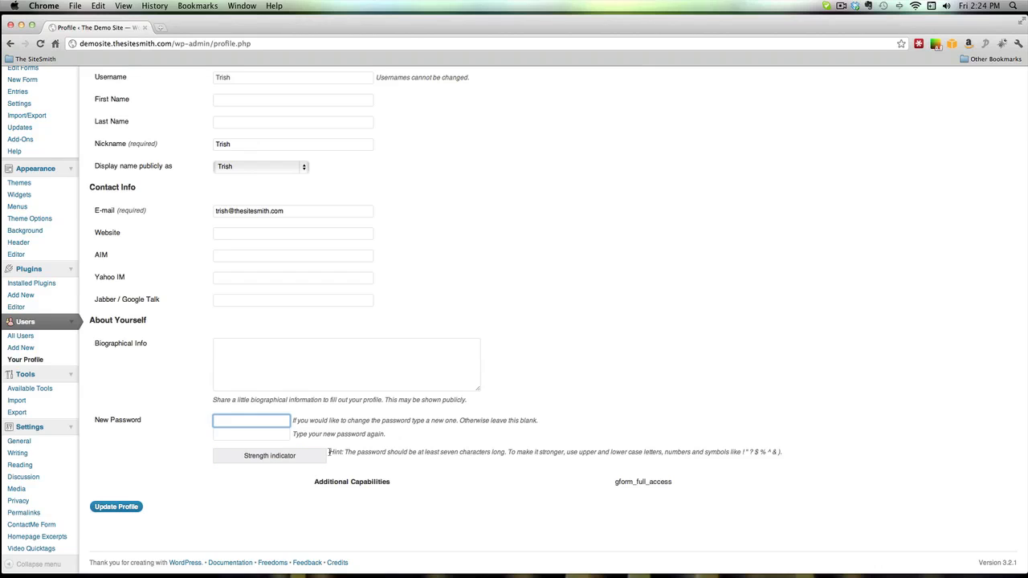
drag(329, 452, 724, 452)
click(519, 446)
click(377, 475)
scroll(131, 431, up, 5)
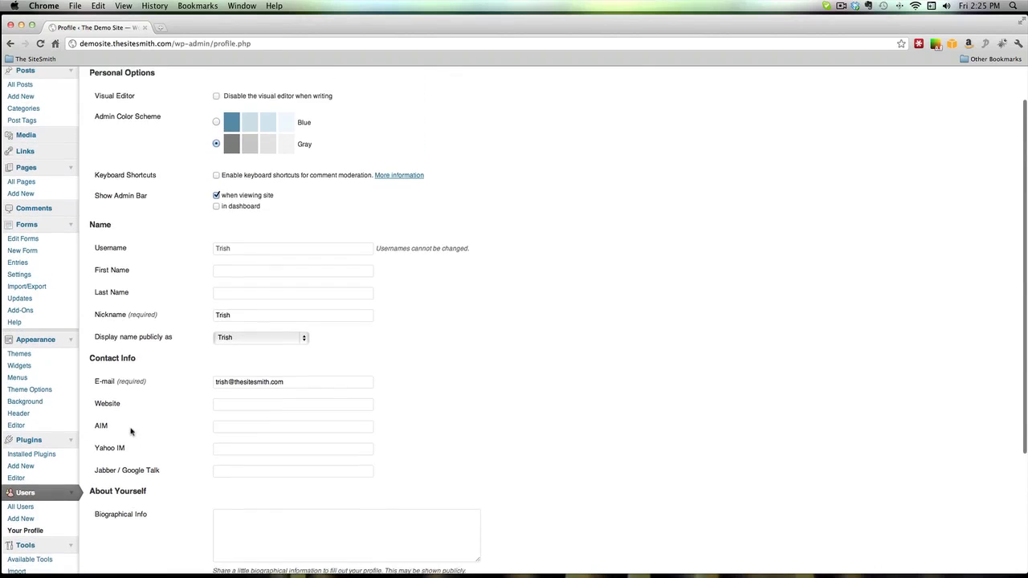
scroll(133, 429, up, 1)
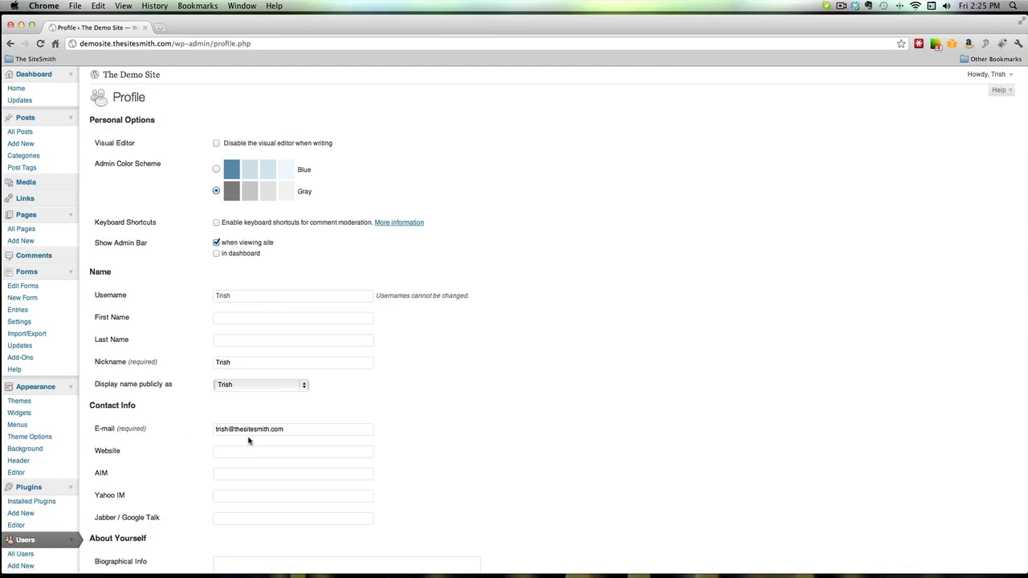
click(919, 45)
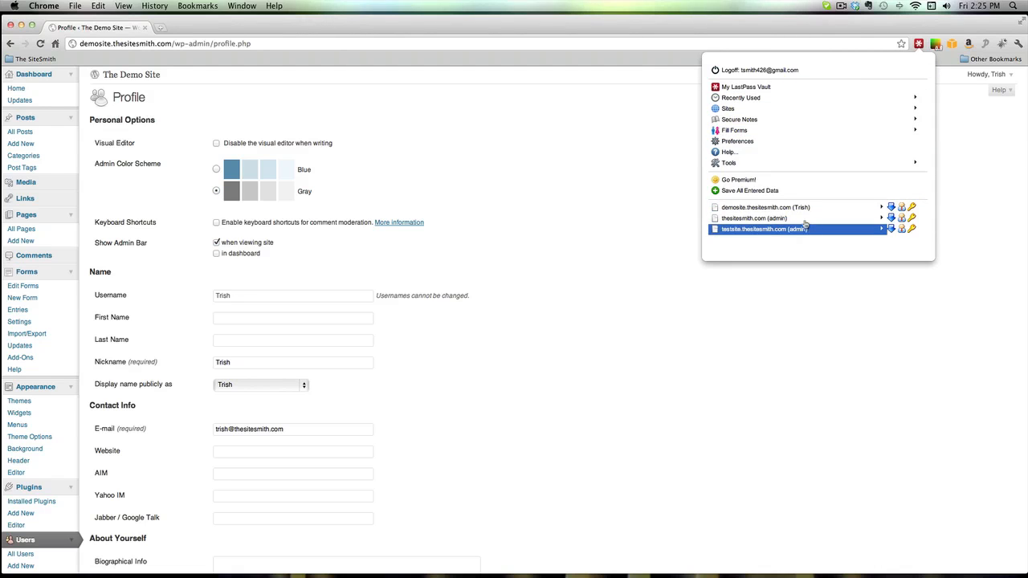
click(919, 44)
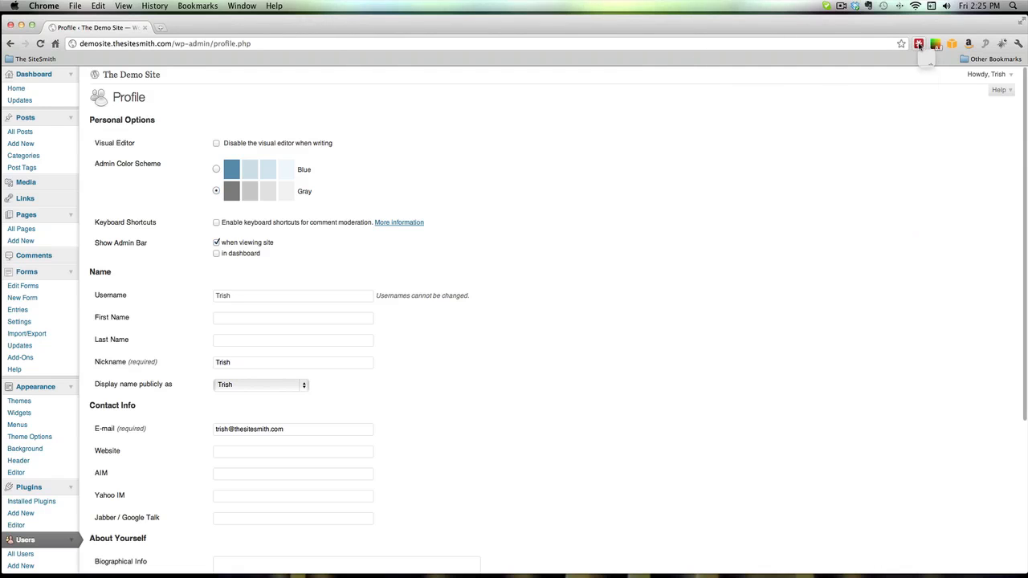
click(920, 45)
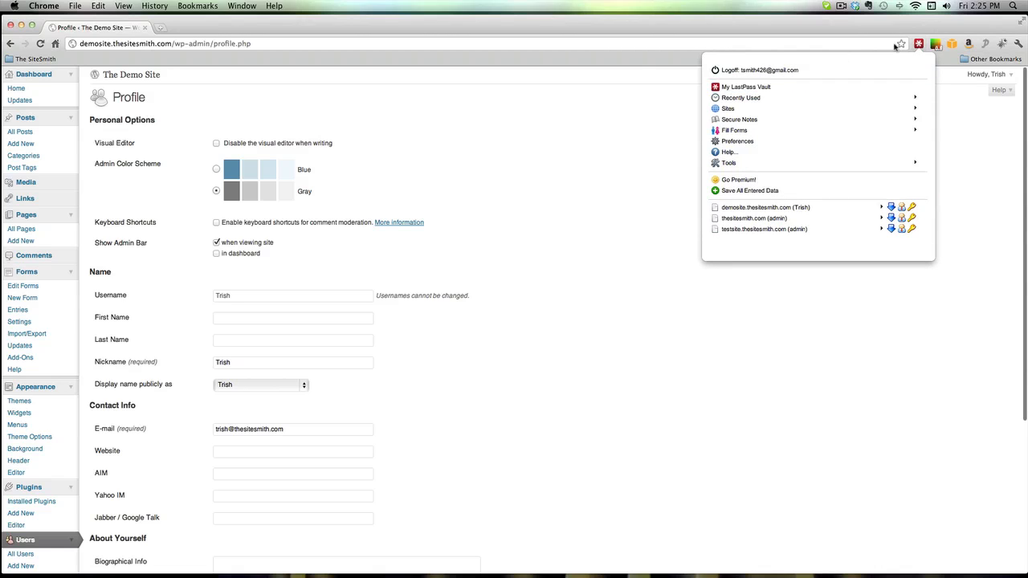
click(829, 45)
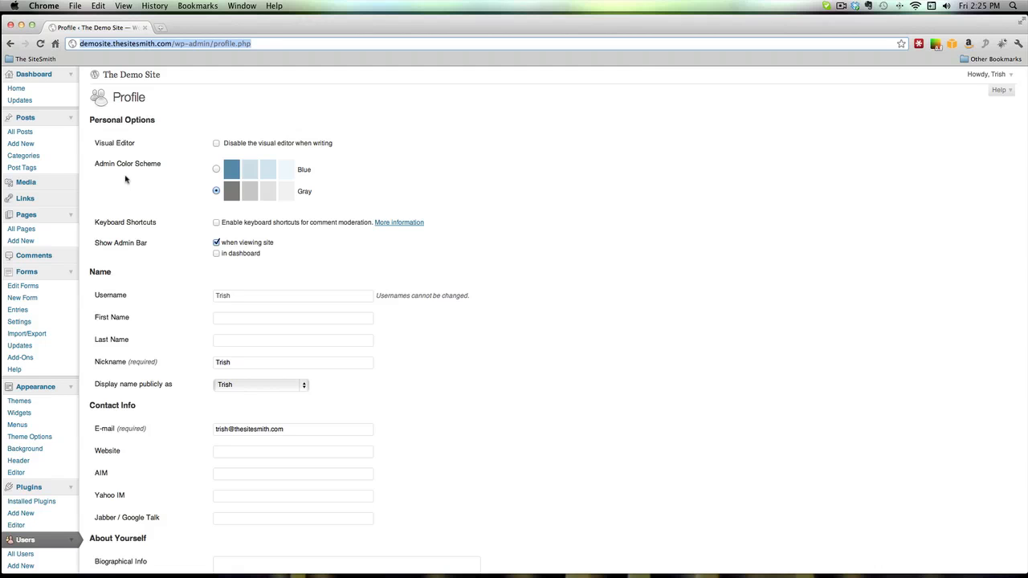
- Go to Dashboard > Updates from the admin sidebar
click(19, 101)
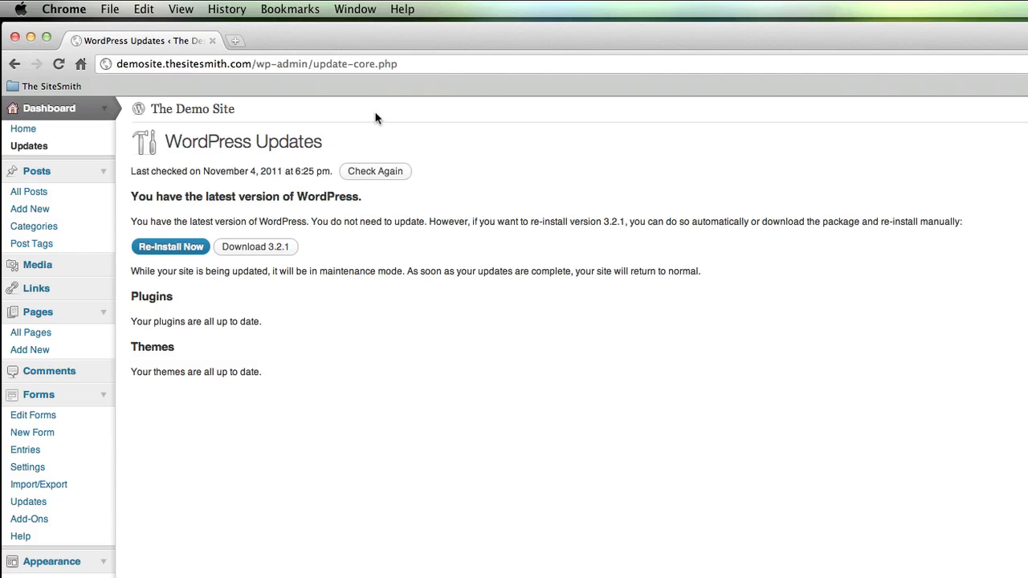
- Confirm WordPress 3.2.1, plugins and themes are current, then go to Posts > Add New
scroll(384, 114, right, 1)
click(24, 210)
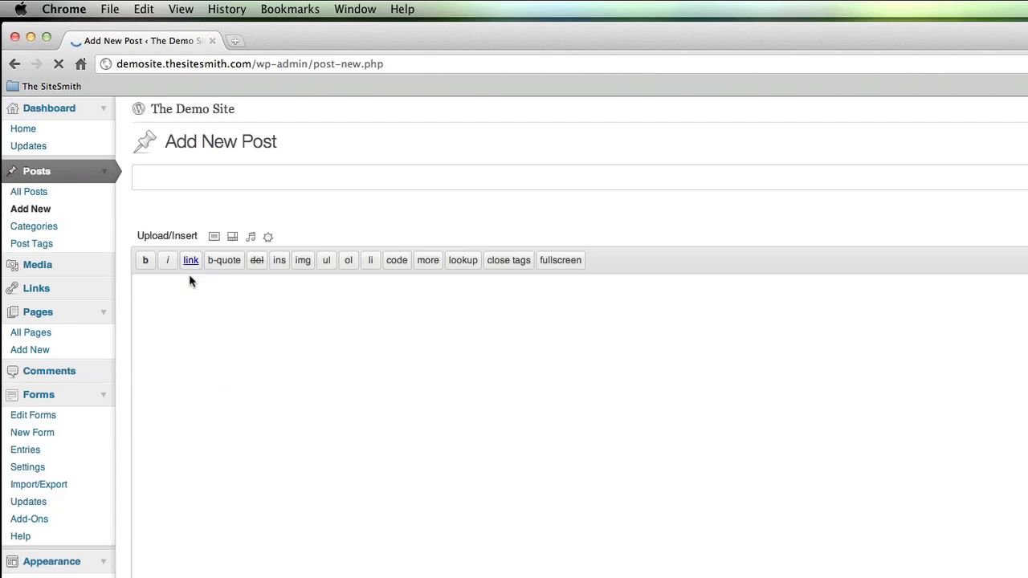
- Title the post 'Reviews of the best new models of 2012', then revise it to 'We review the best new models of 2012'
click(197, 175)
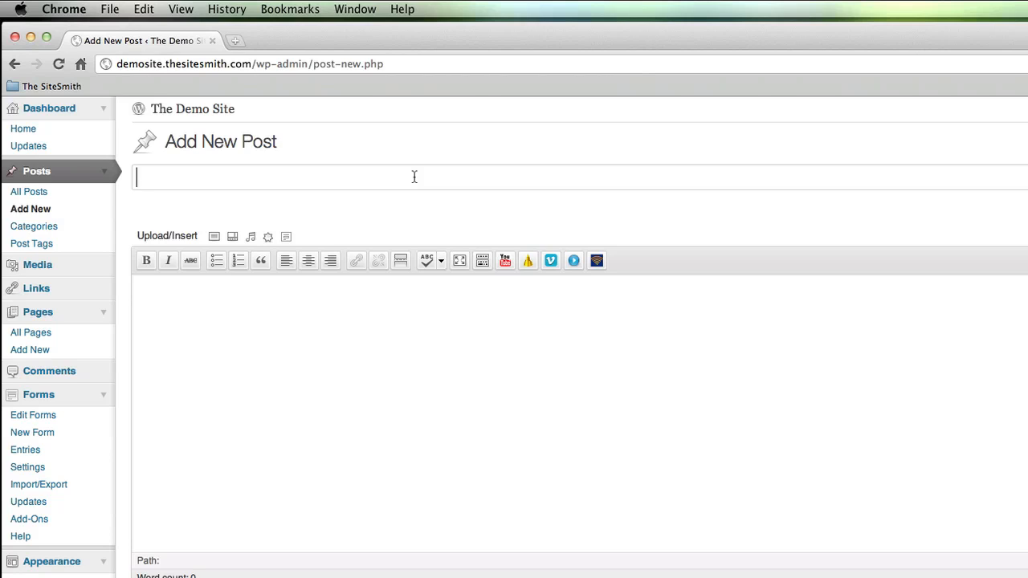
text(Reviews of the )
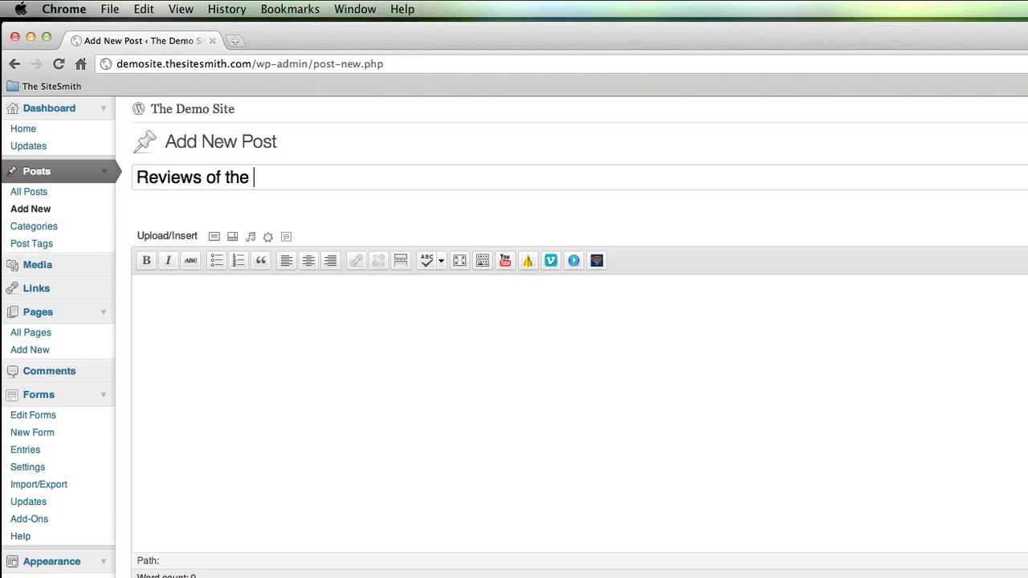
text(best new models)
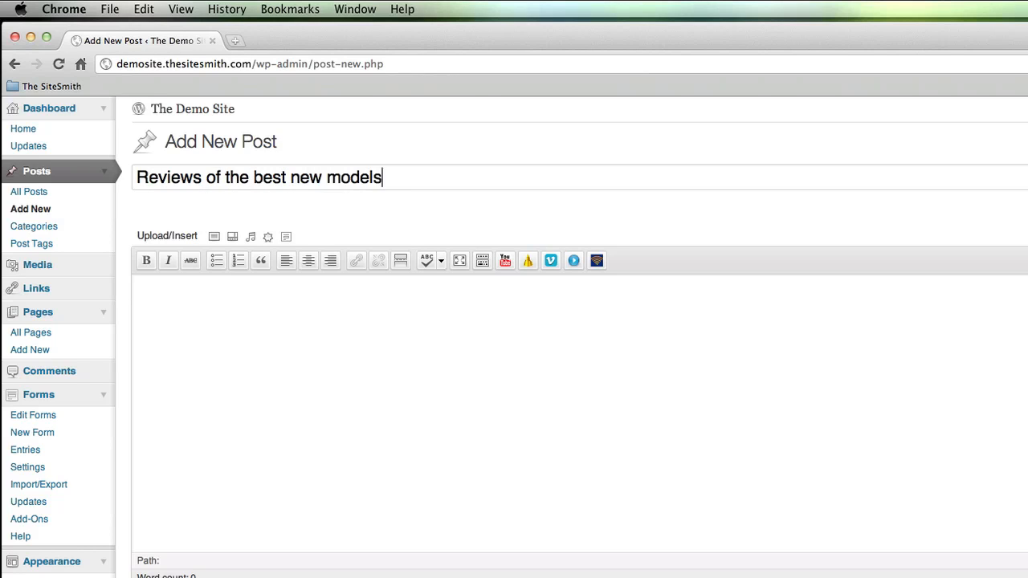
text( of 2012)
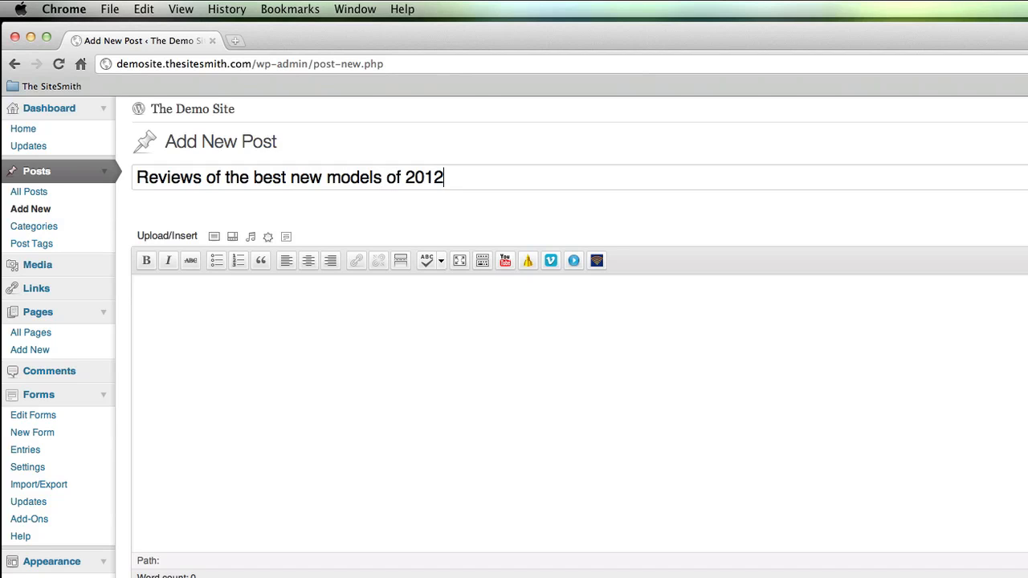
double_click(138, 181)
text(We review)
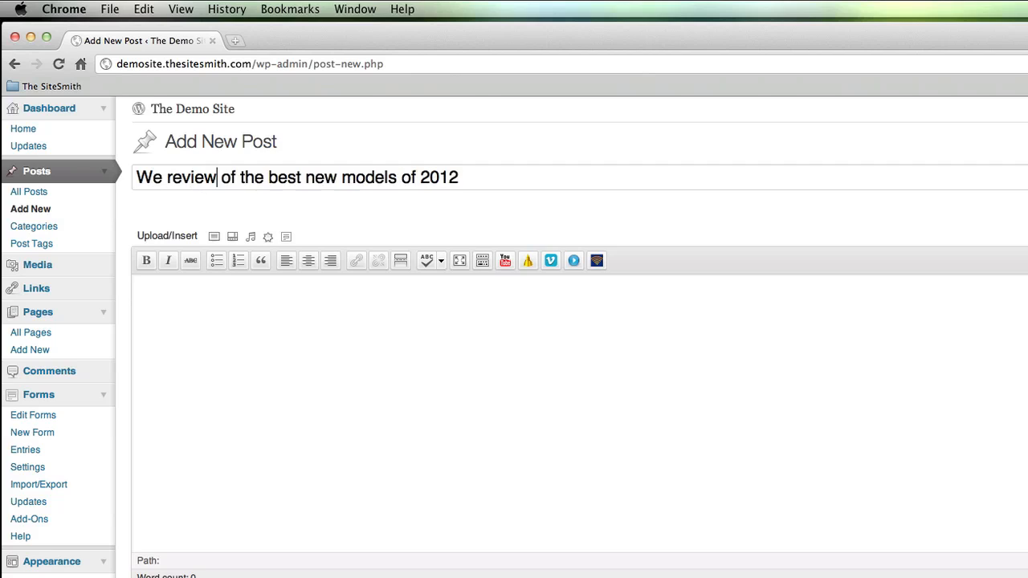
drag(216, 177, 236, 177)
key(BackSpace)
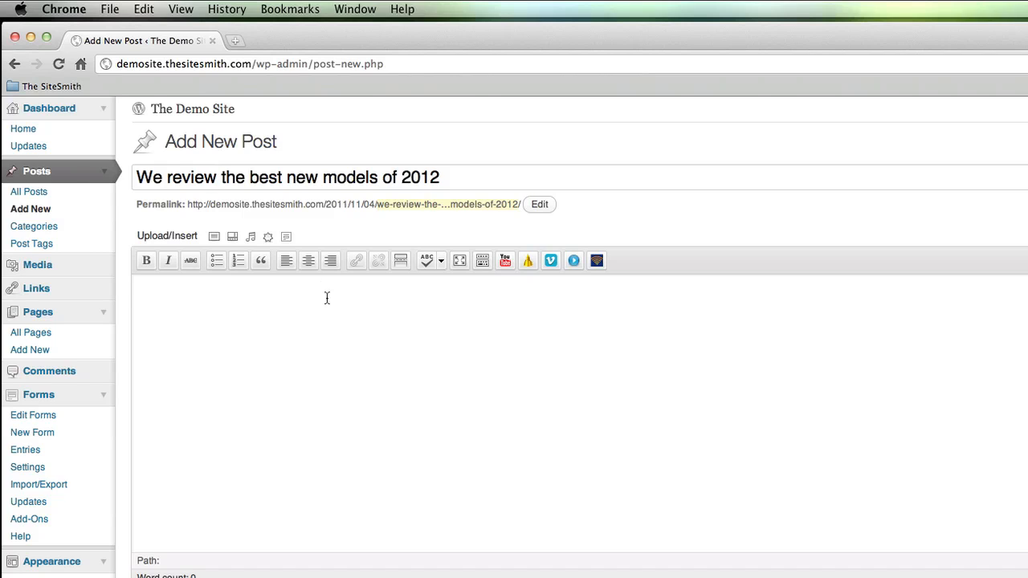
click(370, 302)
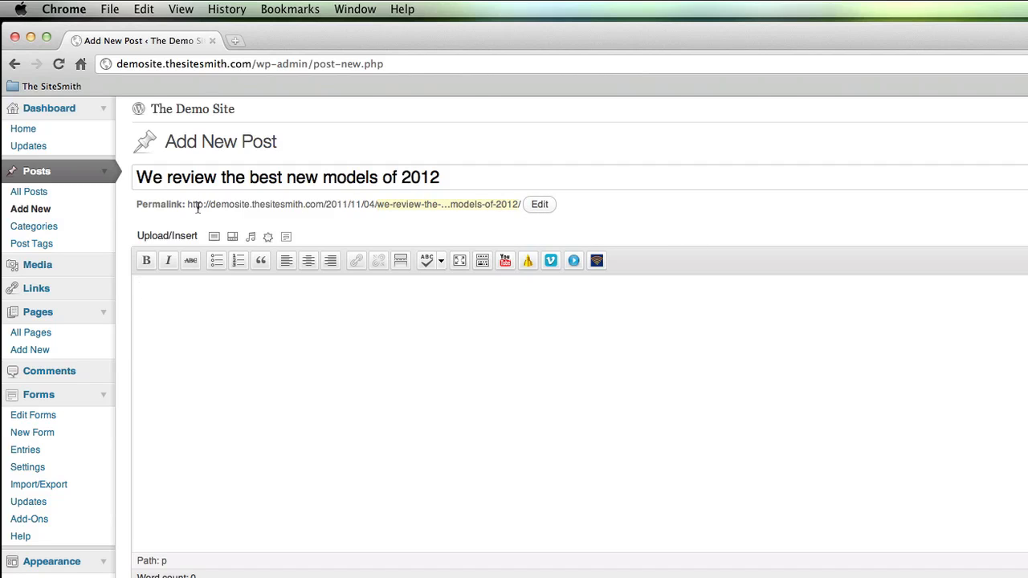
click(167, 253)
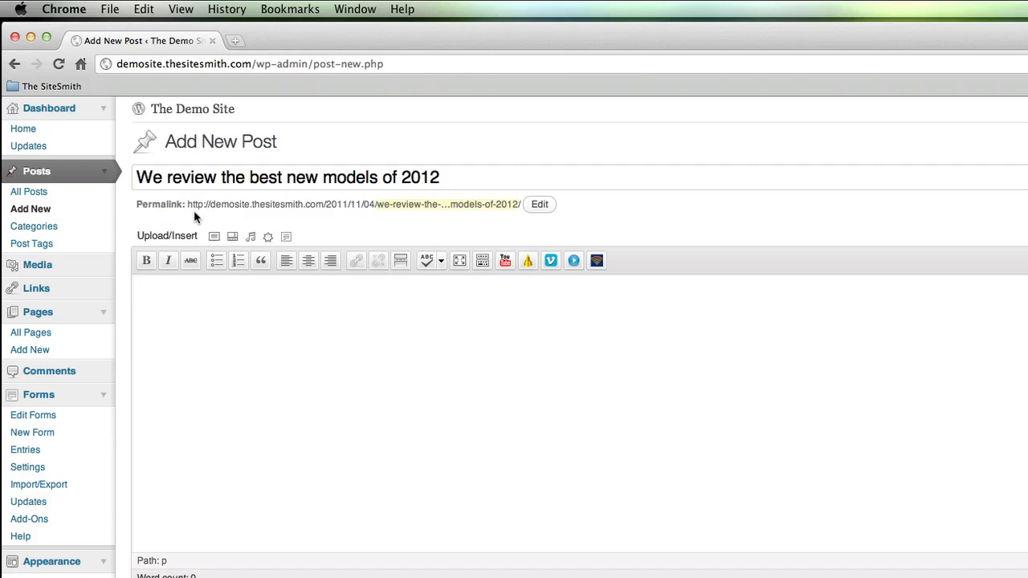
- Set the permalink slug to 2012-models, then amend it to 2012-refrigerator-models
click(540, 205)
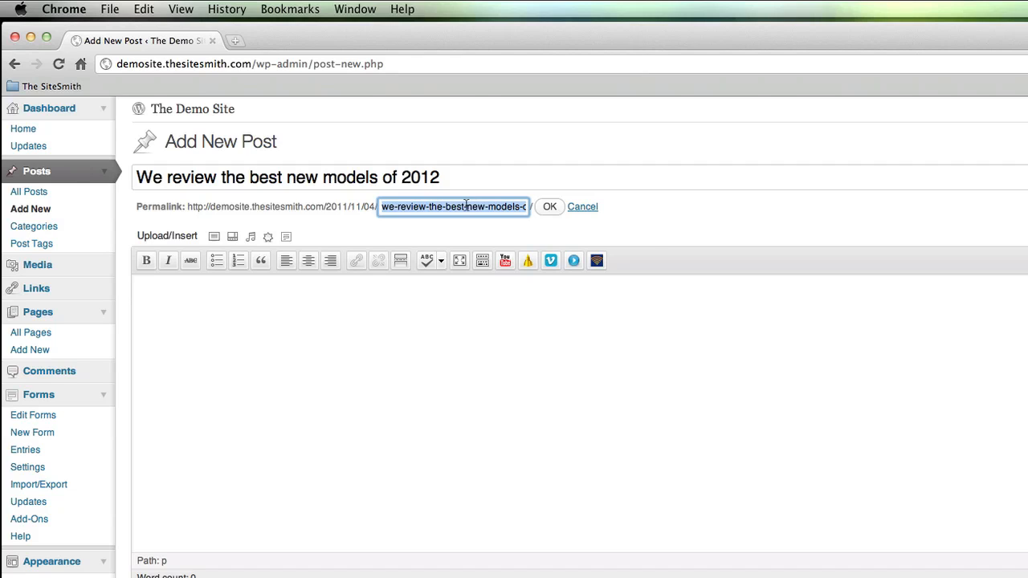
text(2012)
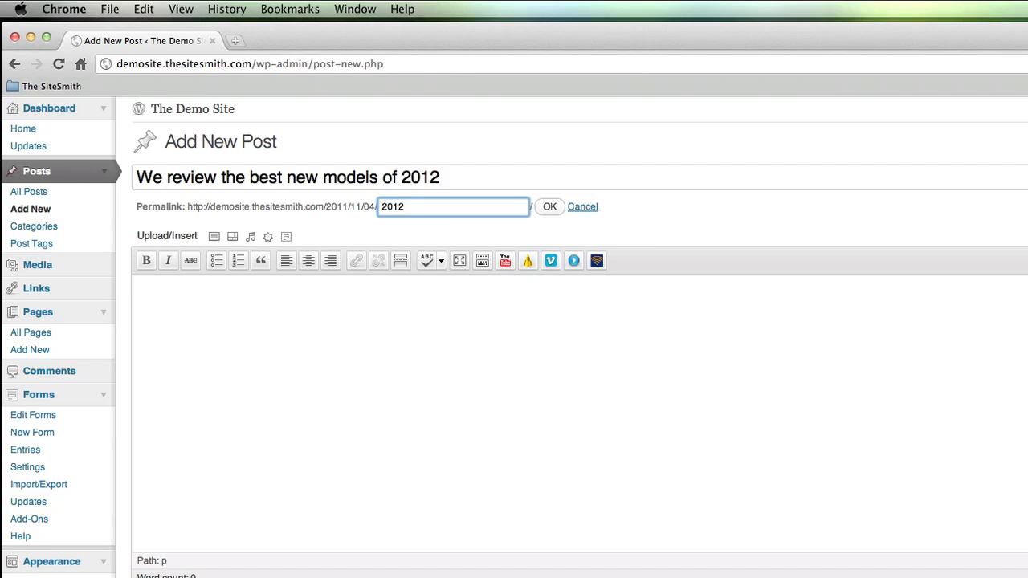
text(-models)
click(389, 234)
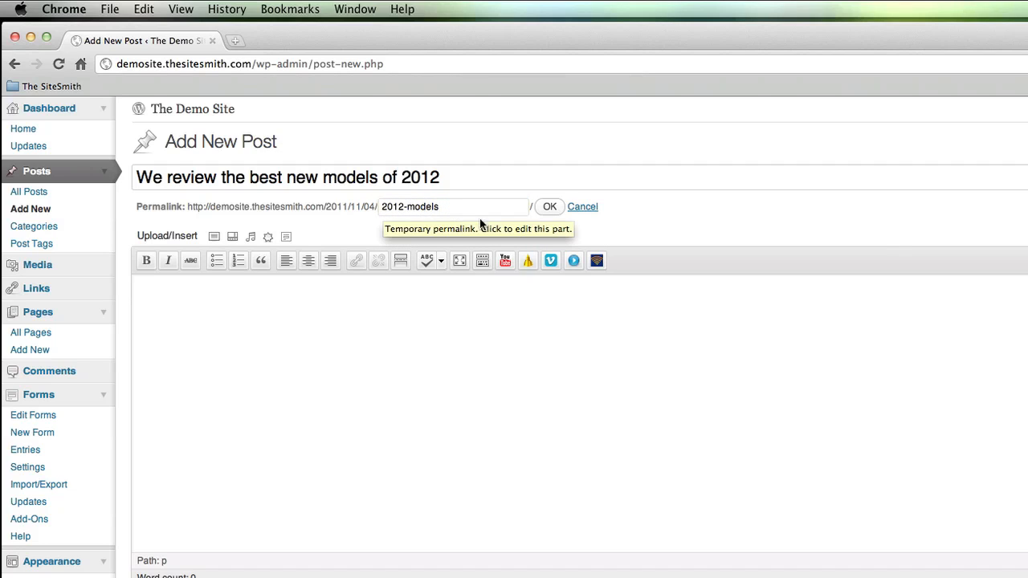
click(409, 207)
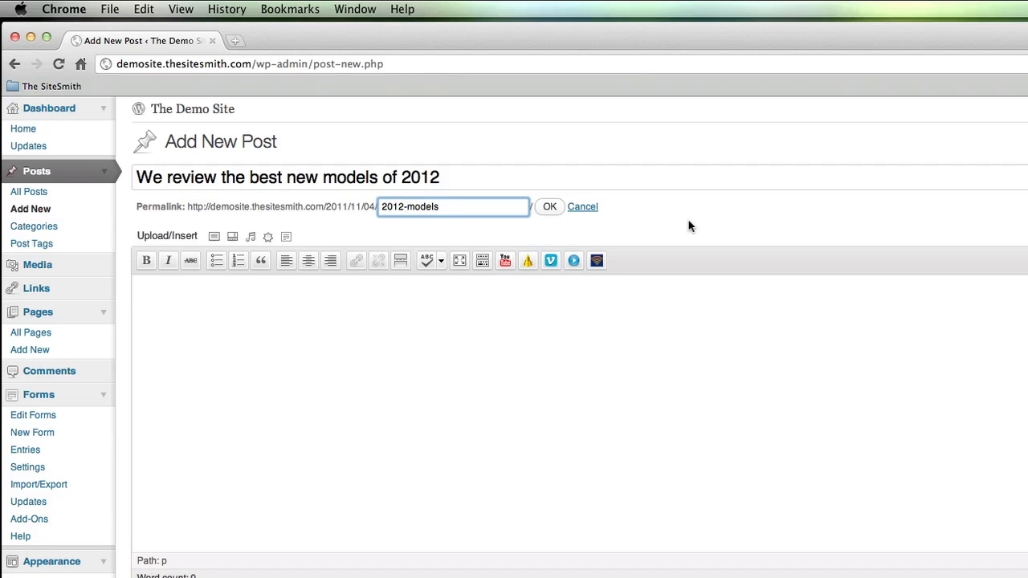
key(alt+Left)
text(refrigerator-)
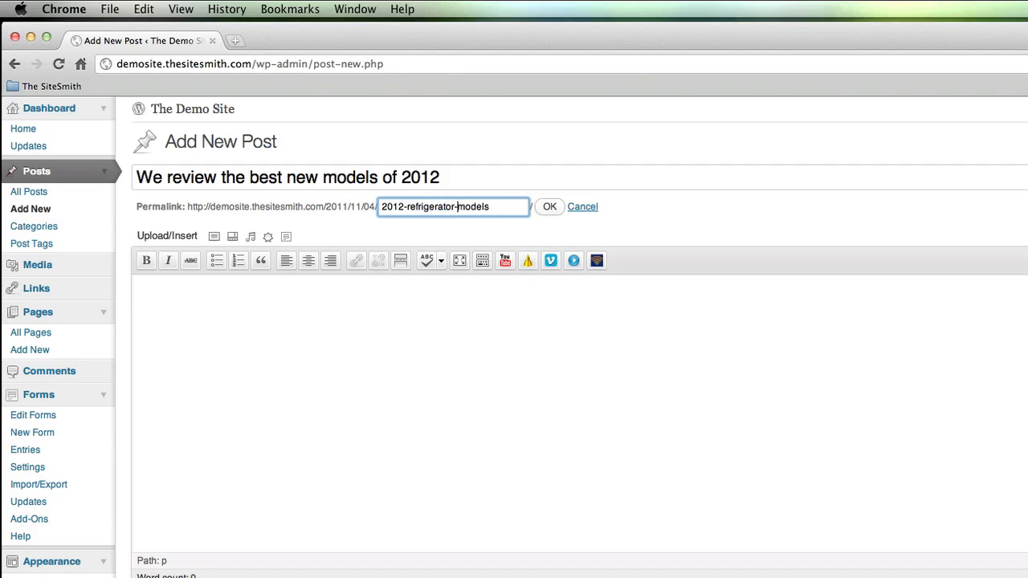
click(549, 207)
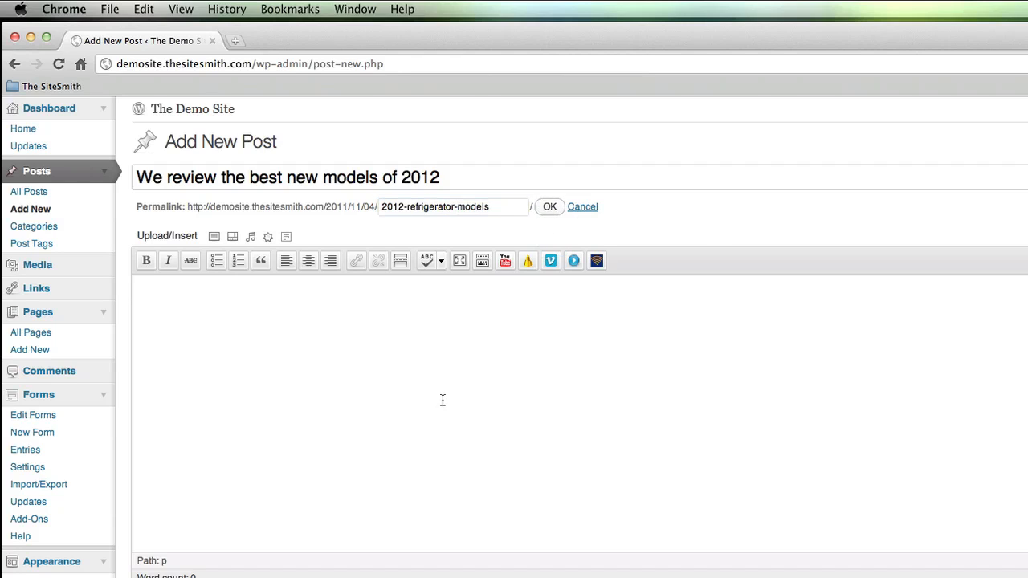
click(347, 343)
- Write the body sentence: 'Here's where we reciew the best (and worst) of the 2012 refrigerator models from all the biggest brands.'
text(H)
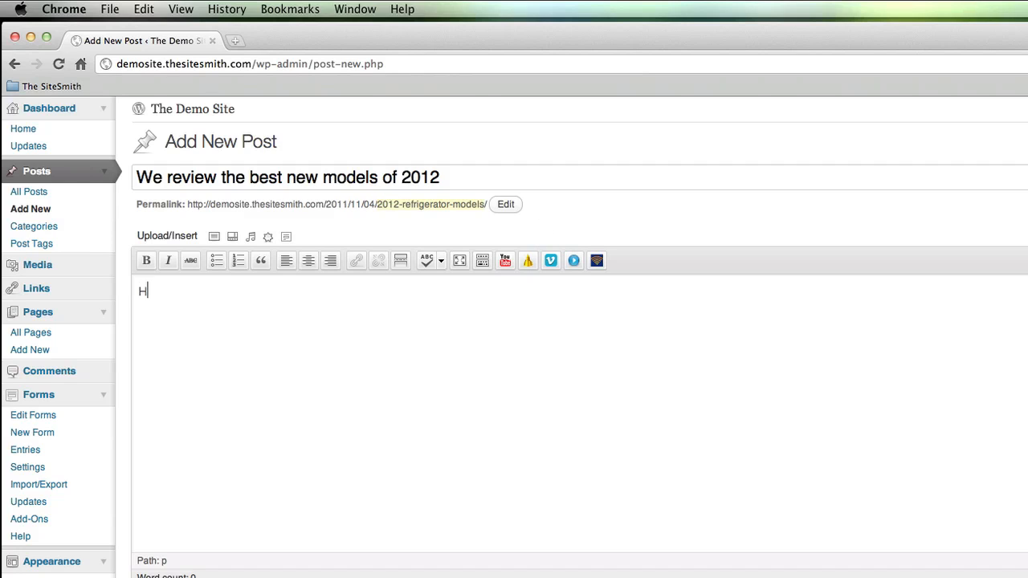
text(ere's where we recie)
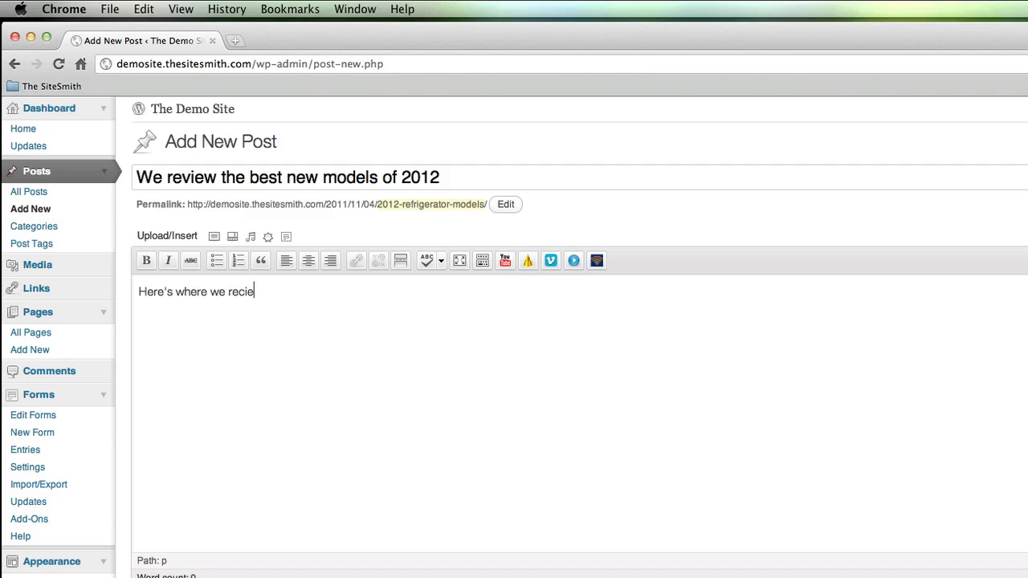
text(w the best (and wor)
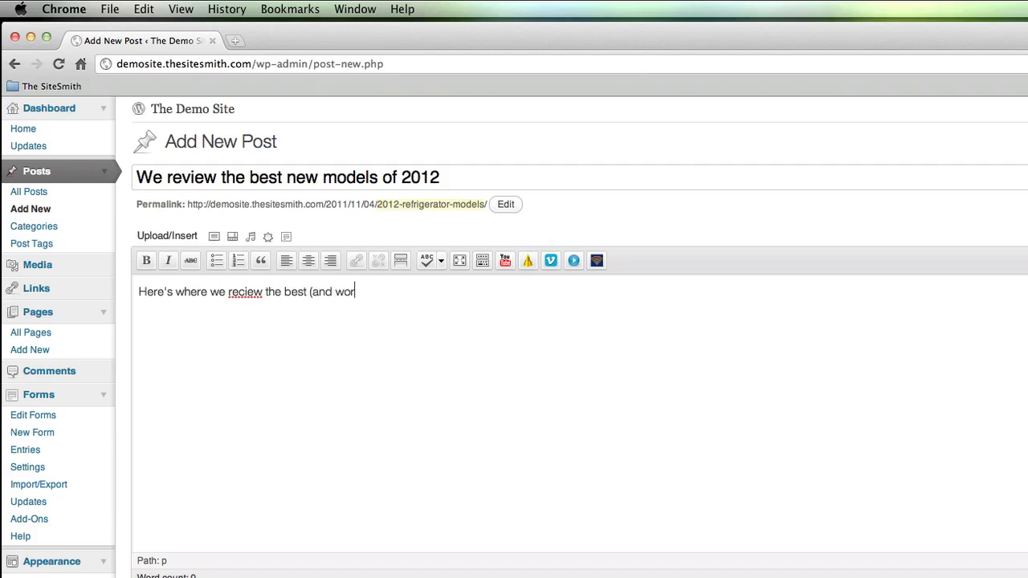
text(st) of the 2012 re)
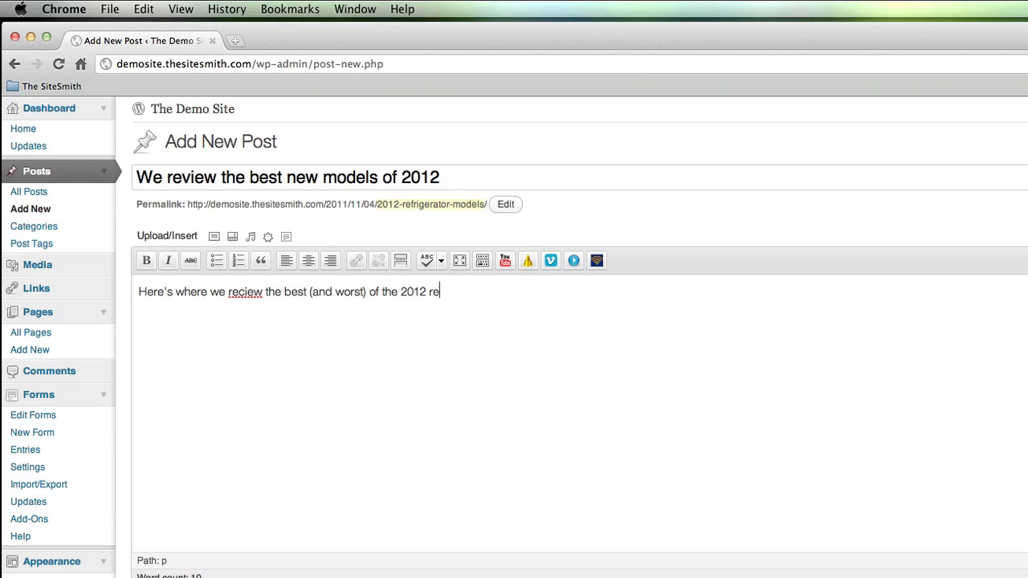
text(frigerator models from)
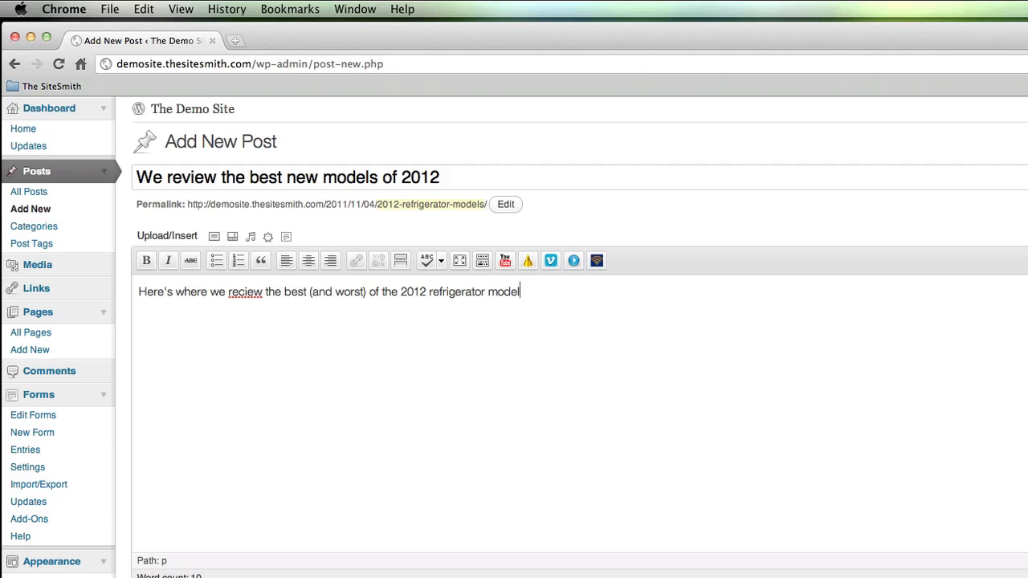
text(he biggest brands.)
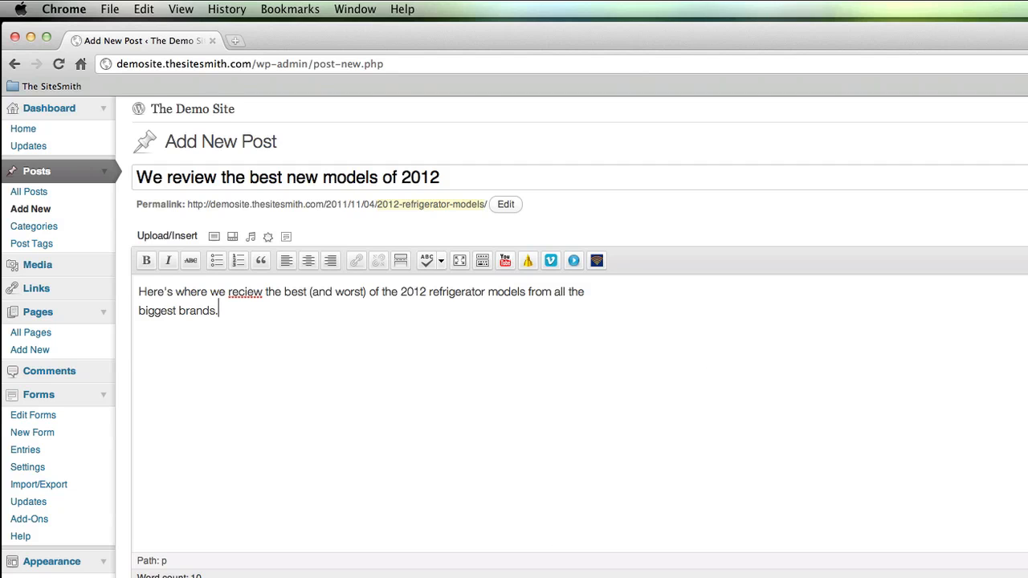
- Scroll below the editor to bring the Publish, Format and Categories boxes into view
scroll(579, 337, down, 5)
scroll(514, 337, up, 1)
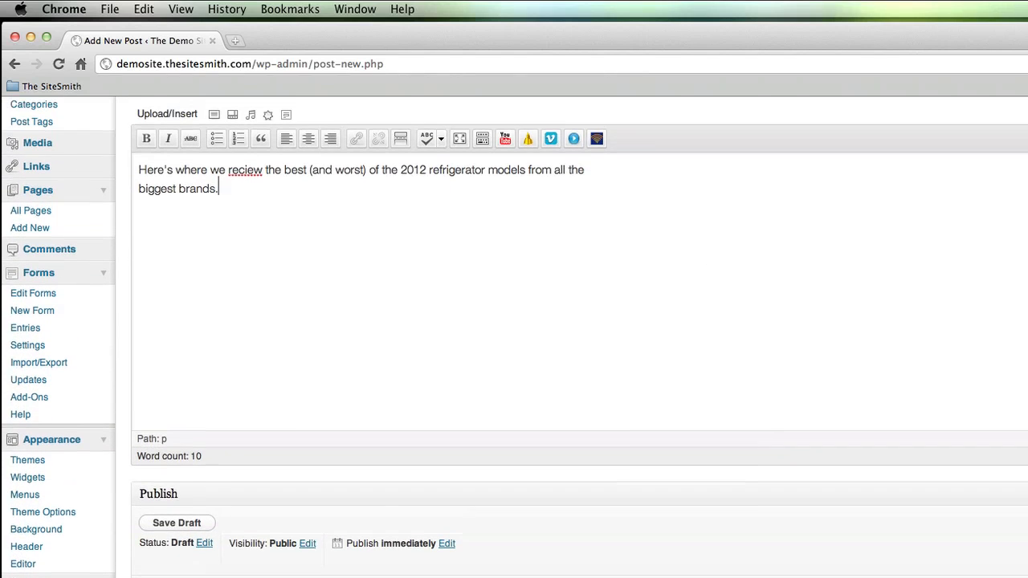
scroll(311, 465, down, 3)
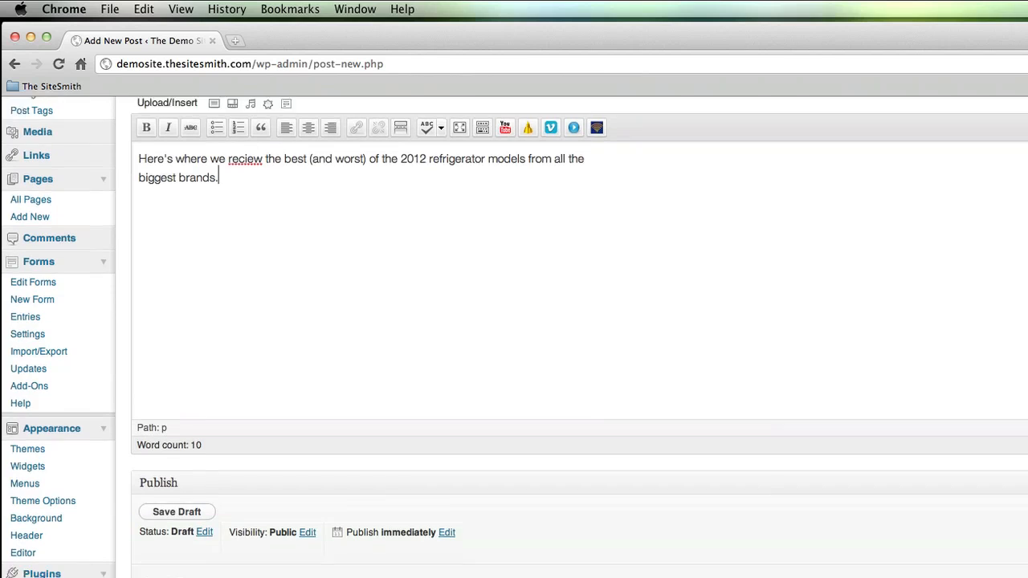
scroll(281, 535, down, 5)
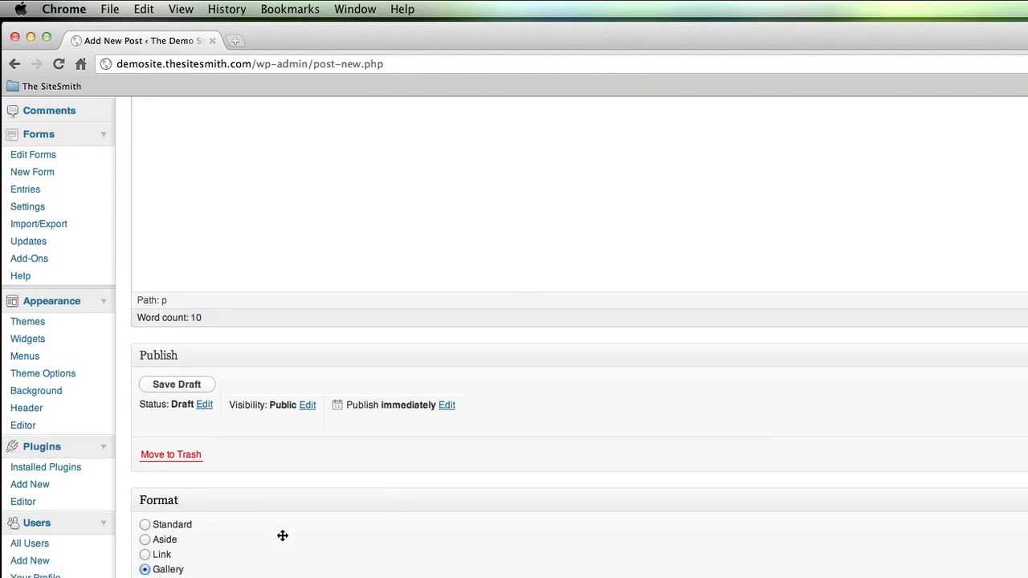
scroll(281, 539, up, 1)
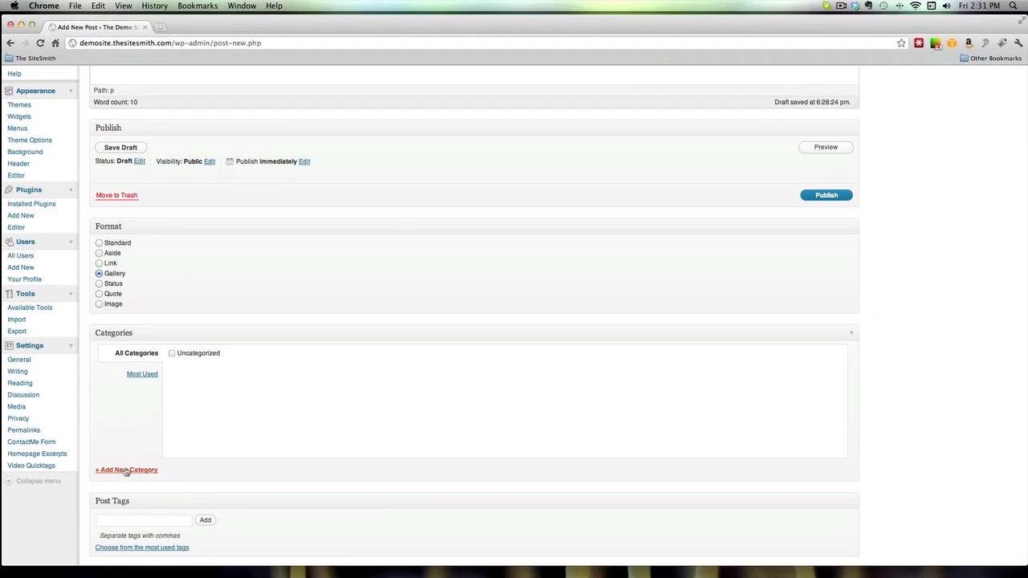
- Add a new top-level 'Reviews' category with no parent and assign the post to it
click(126, 470)
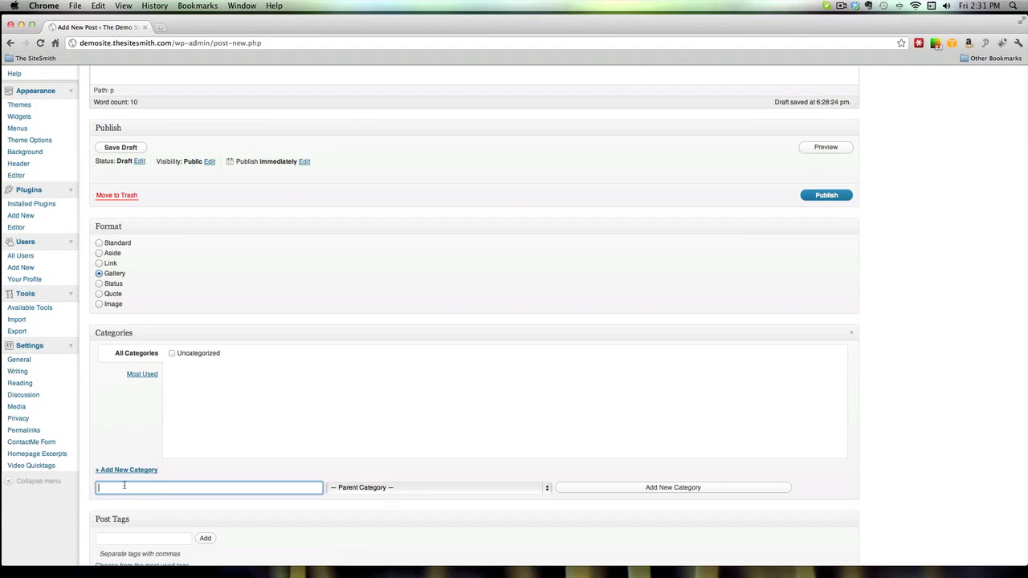
text(Reviews)
click(367, 490)
click(363, 489)
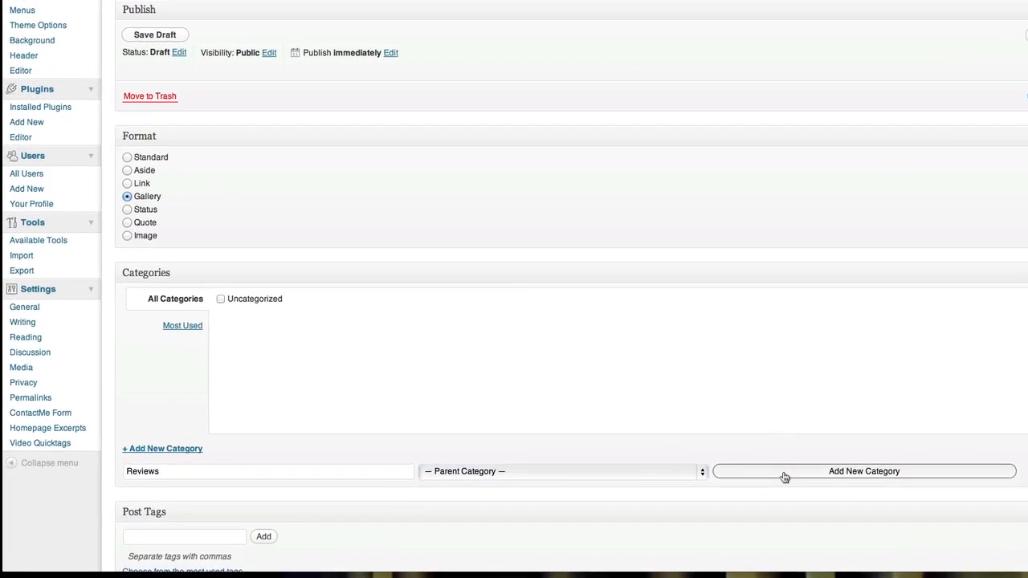
click(611, 487)
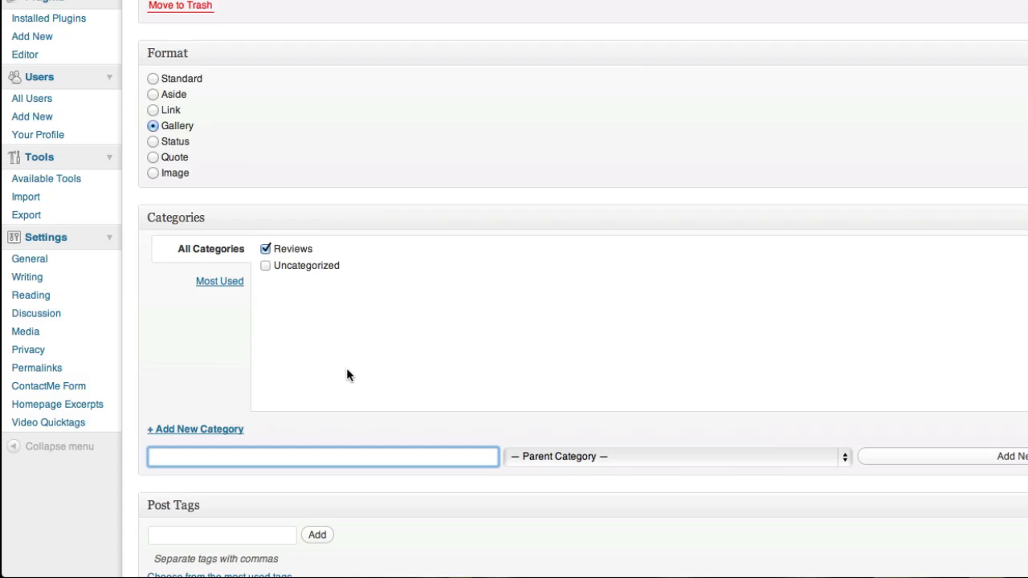
scroll(347, 371, down, 3)
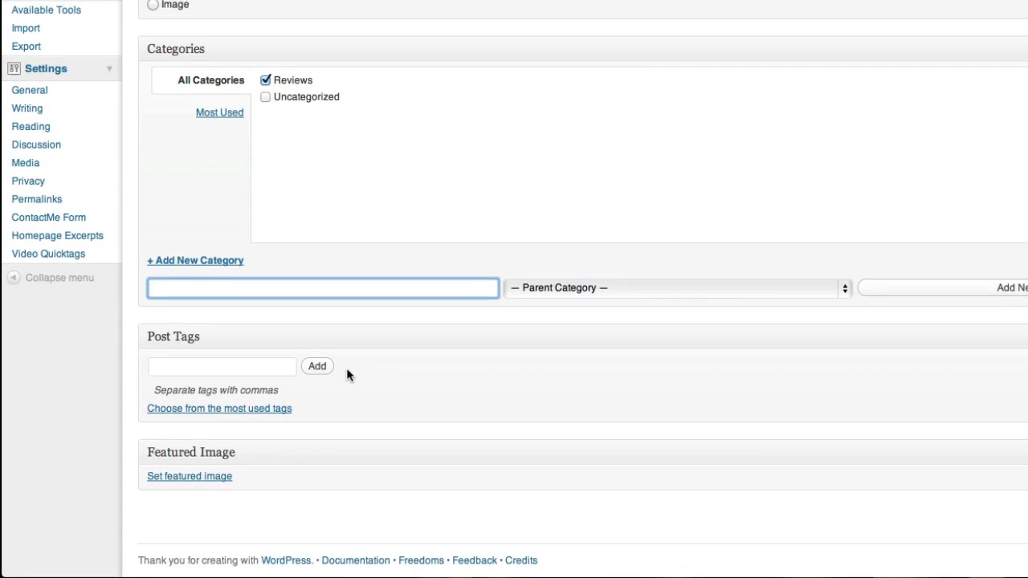
- Add the tags 'Reviews', 'new models' and 'products' in the Post Tags box
click(197, 364)
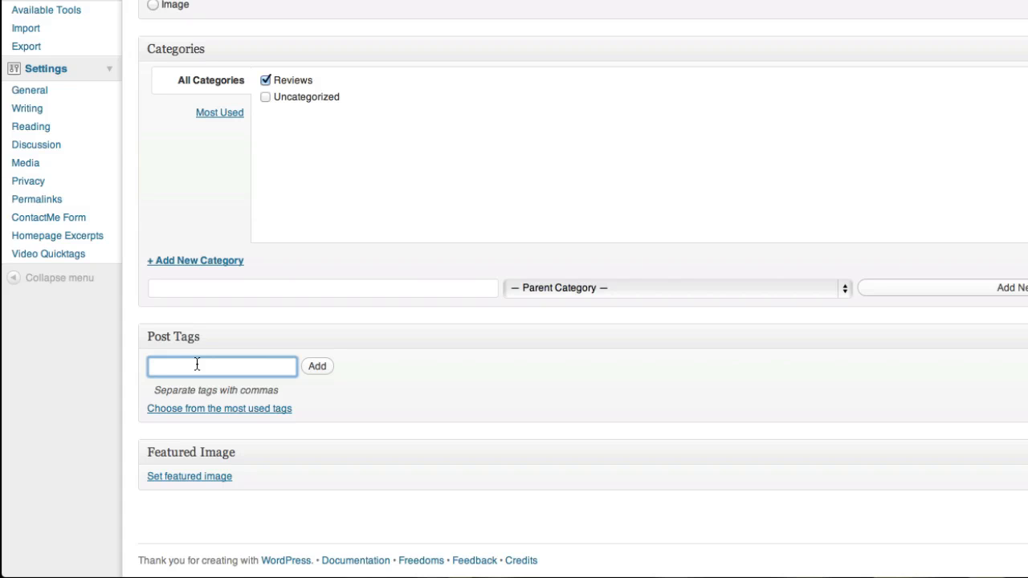
text(Reviews, new models, products)
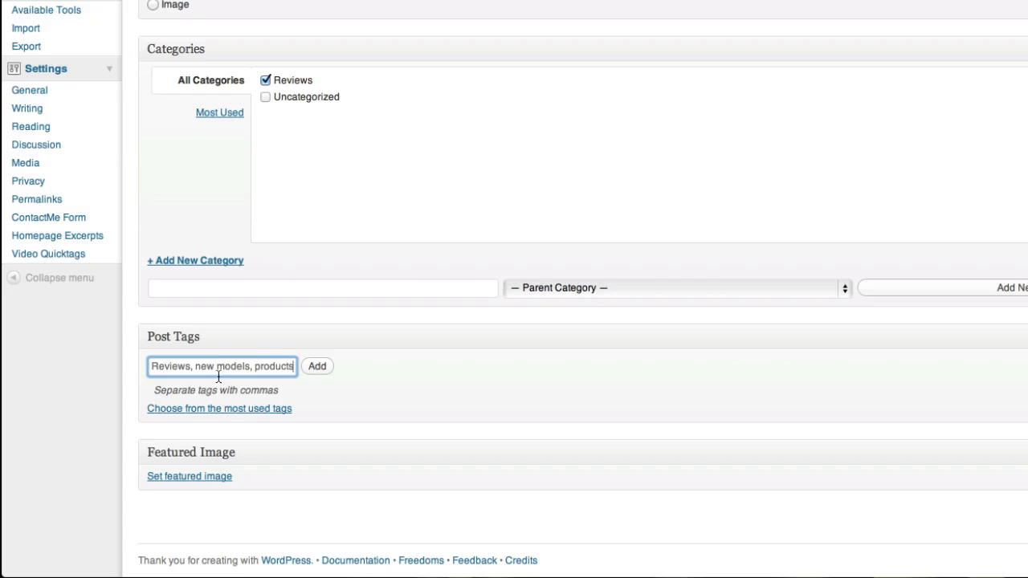
click(319, 371)
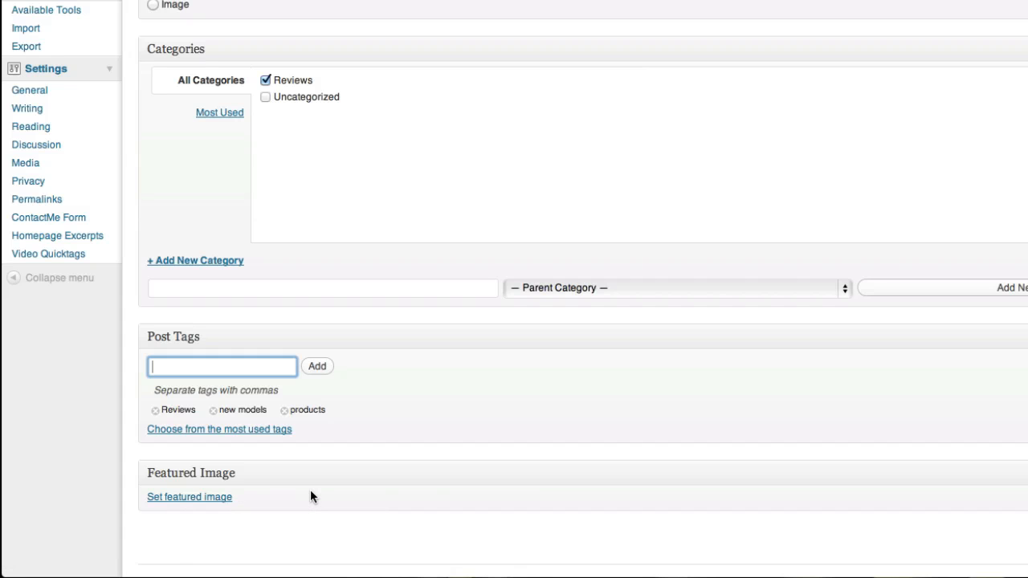
scroll(311, 496, up, 10)
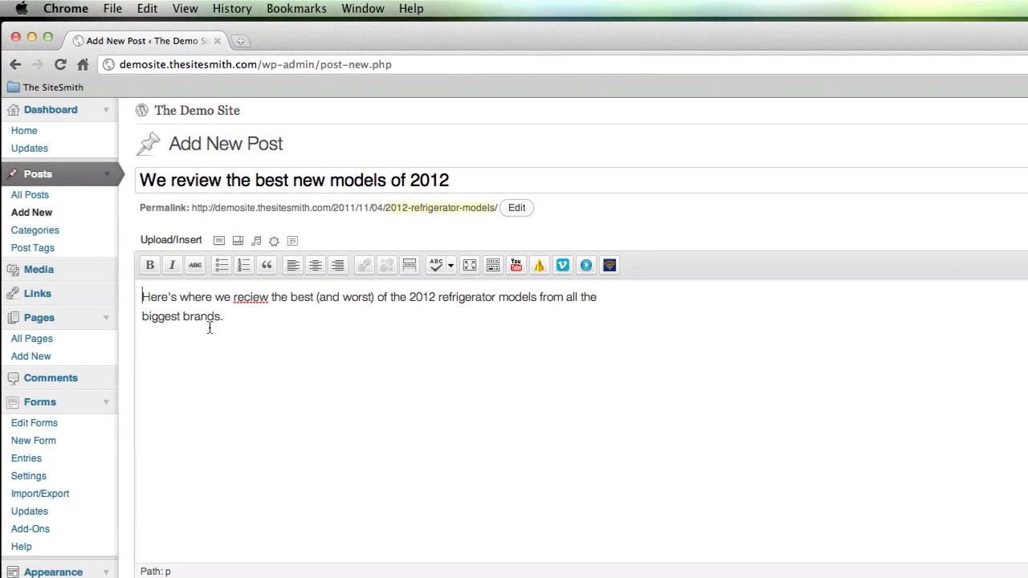
- Upload the Yes image and insert it into the post, left-aligned at Medium size
click(219, 241)
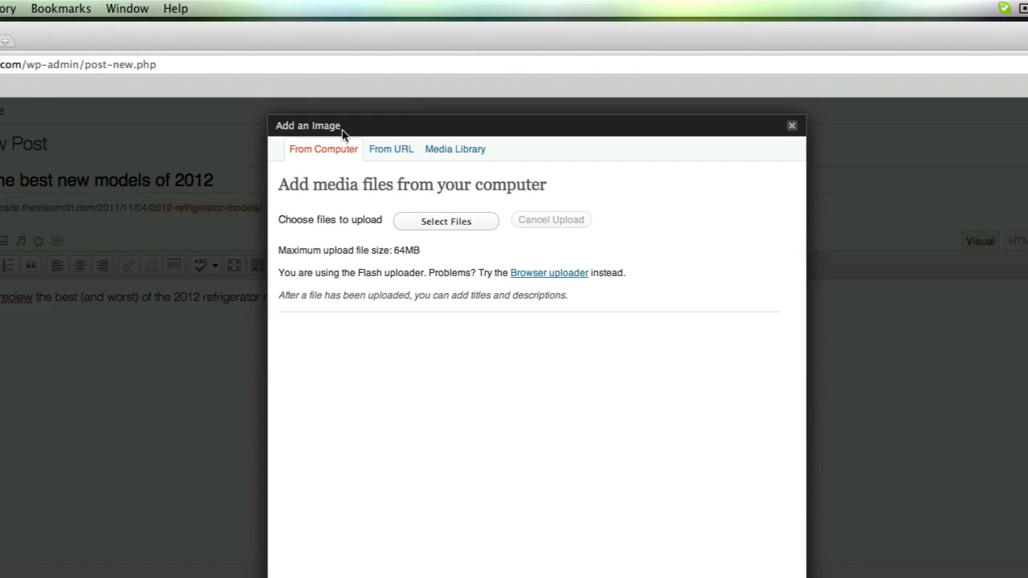
click(426, 221)
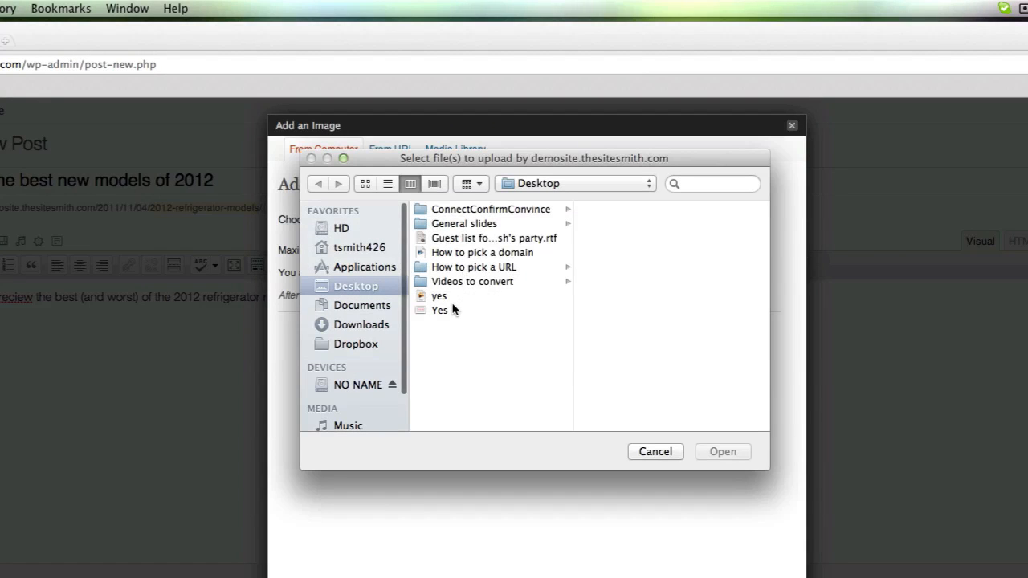
click(440, 311)
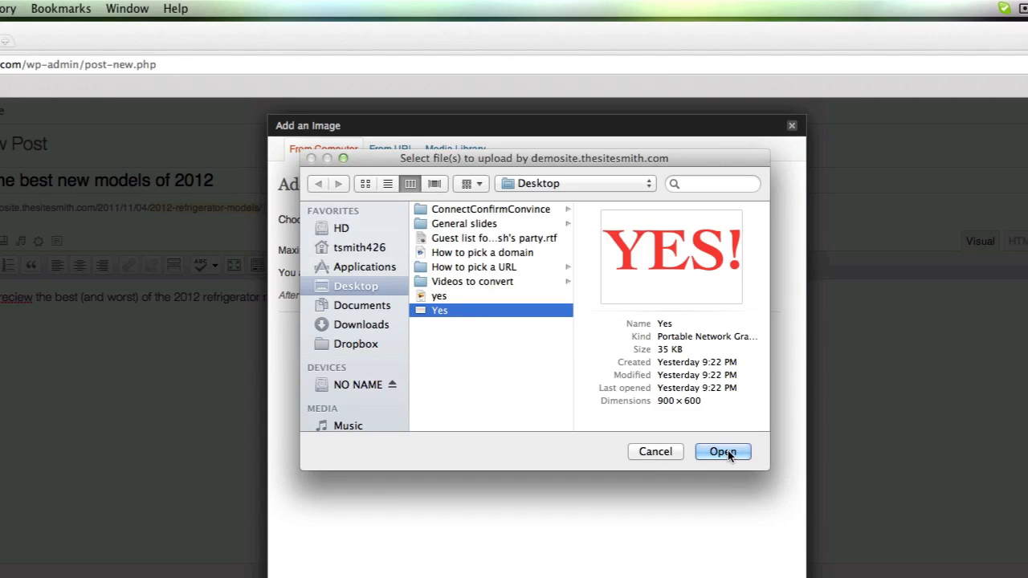
click(727, 450)
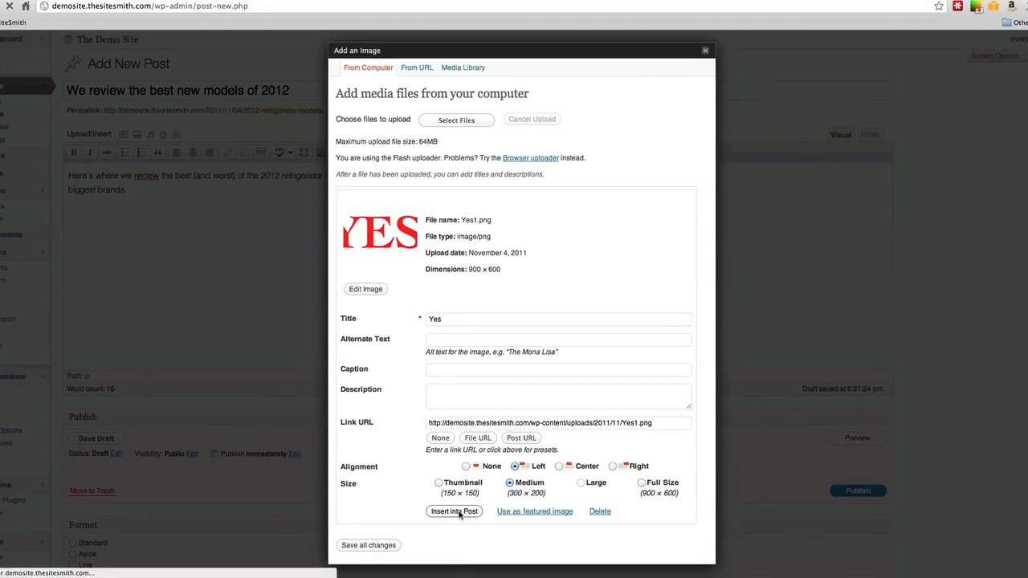
click(463, 498)
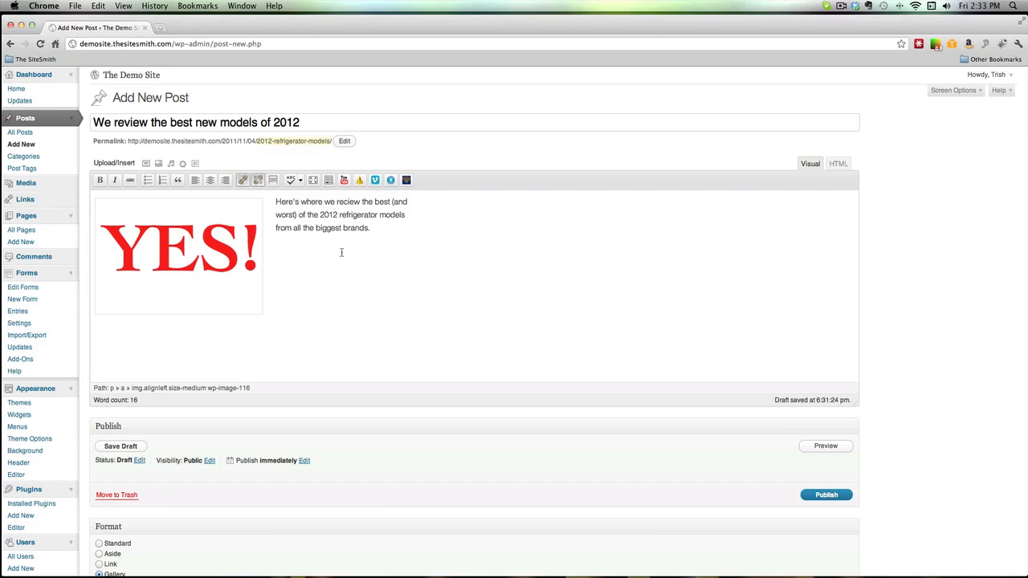
- Correct 'reciew' to 'review' in the body text, then publish the post
click(347, 204)
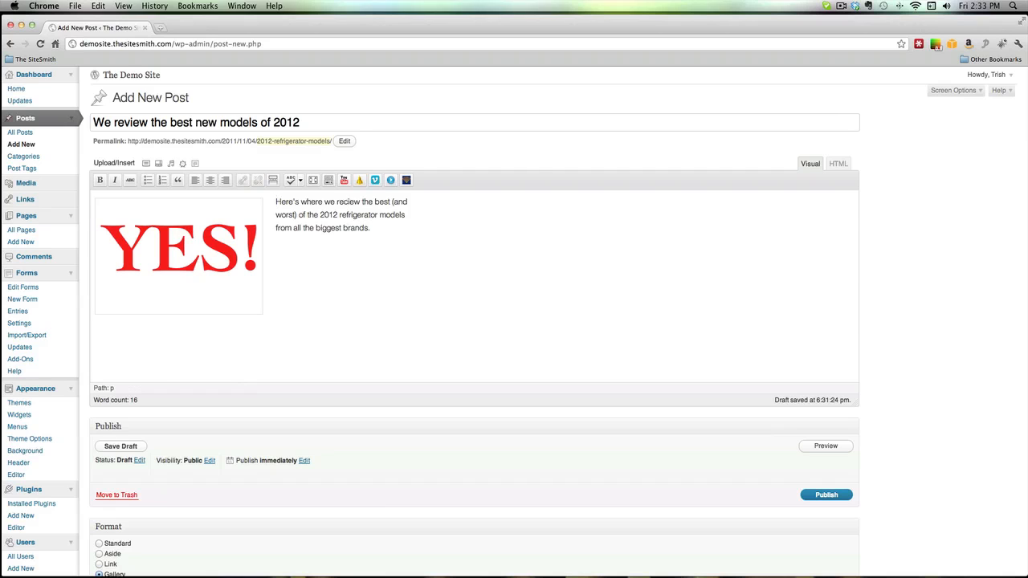
key(BackSpace)
text(v)
scroll(621, 438, down, 4)
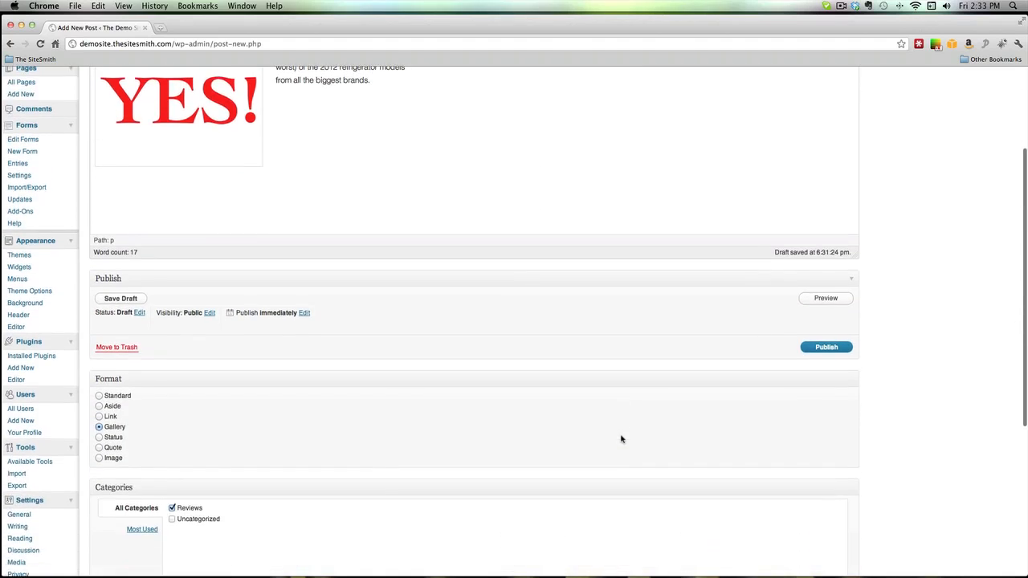
click(819, 350)
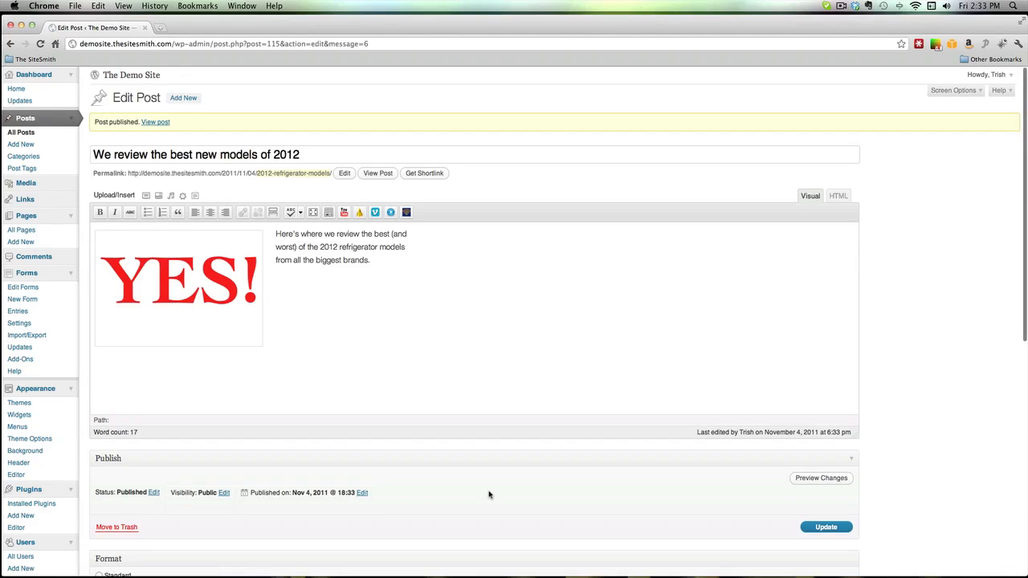
scroll(489, 494, down, 5)
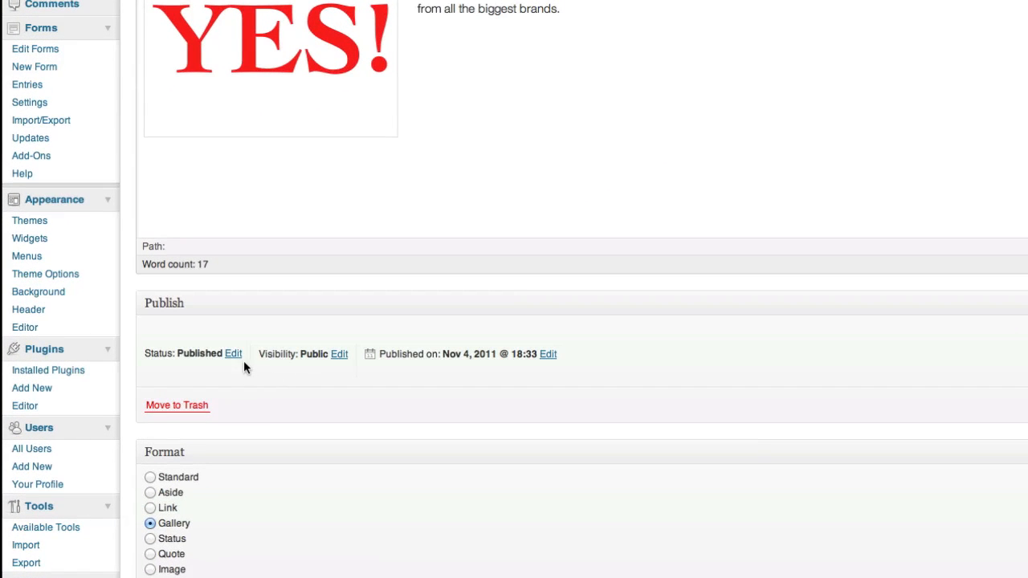
click(232, 354)
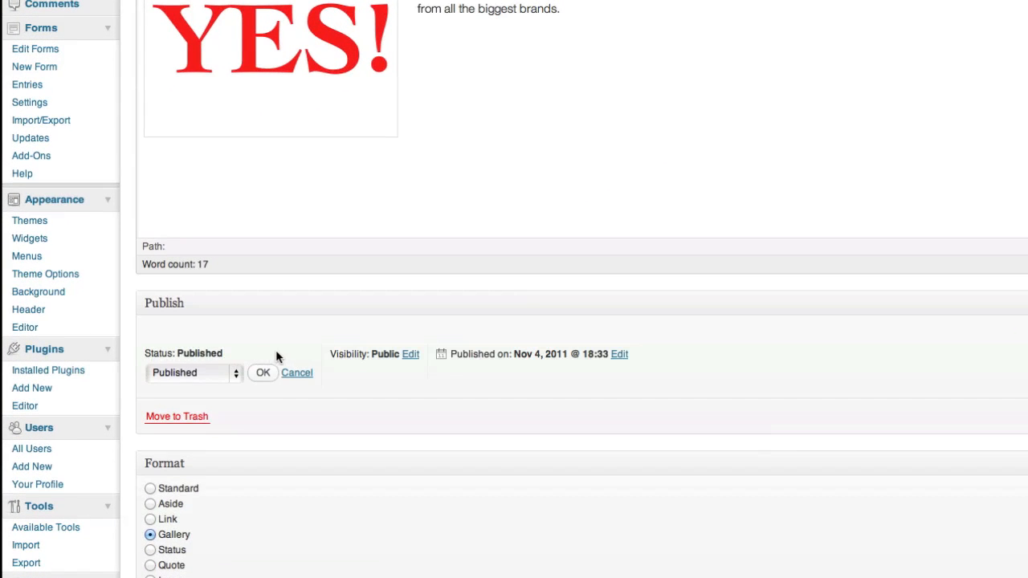
click(212, 371)
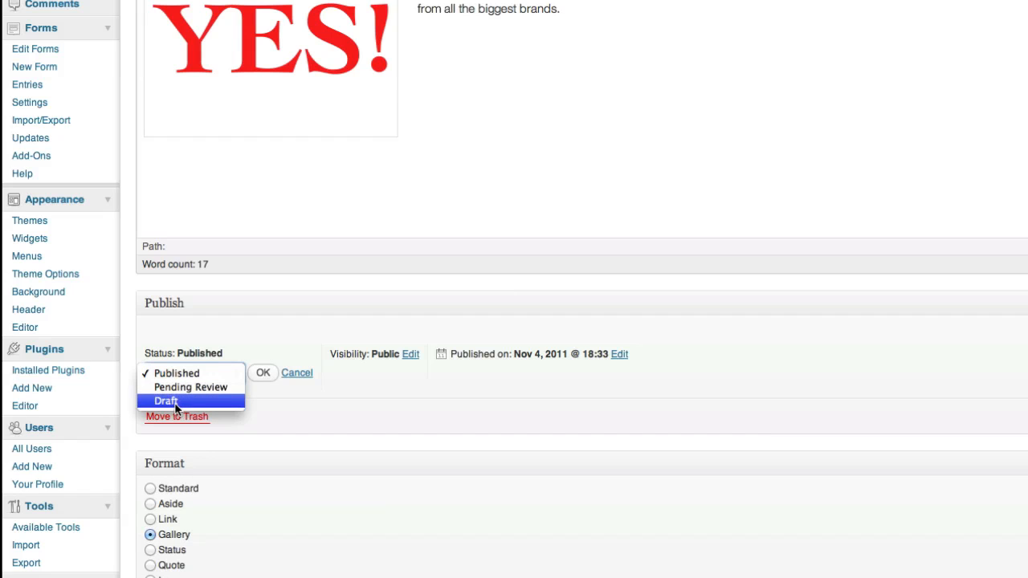
click(313, 406)
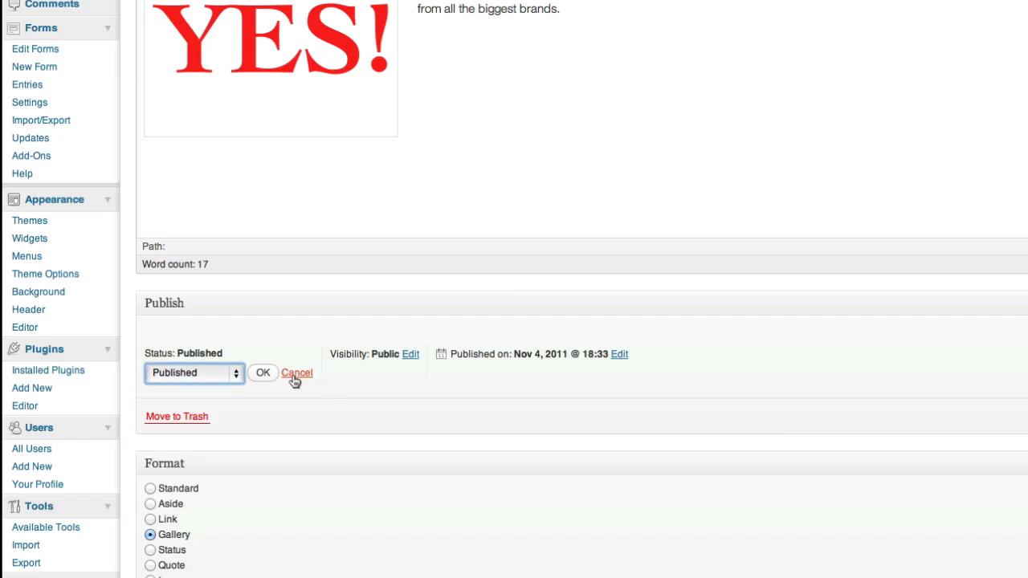
click(297, 374)
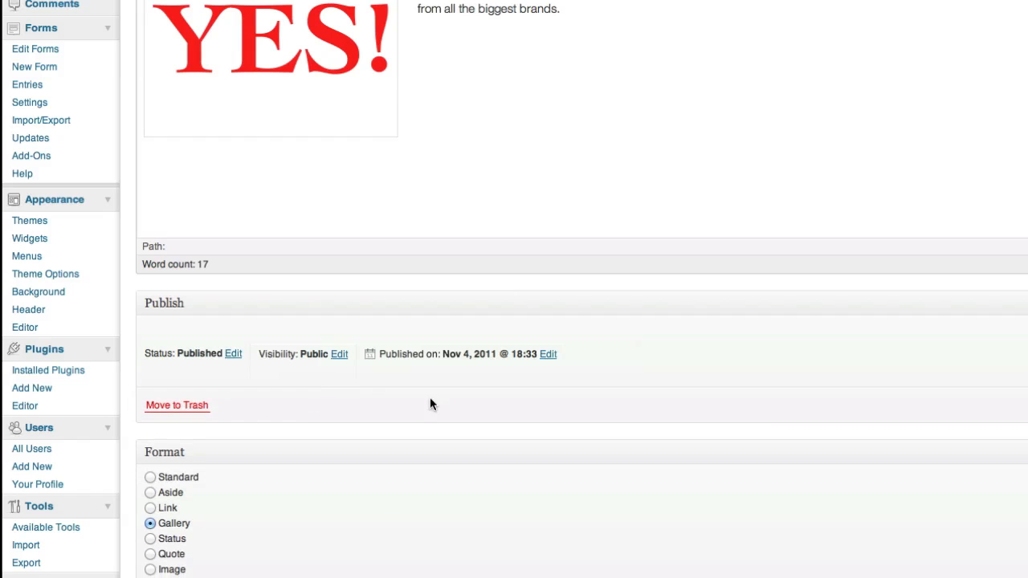
click(547, 354)
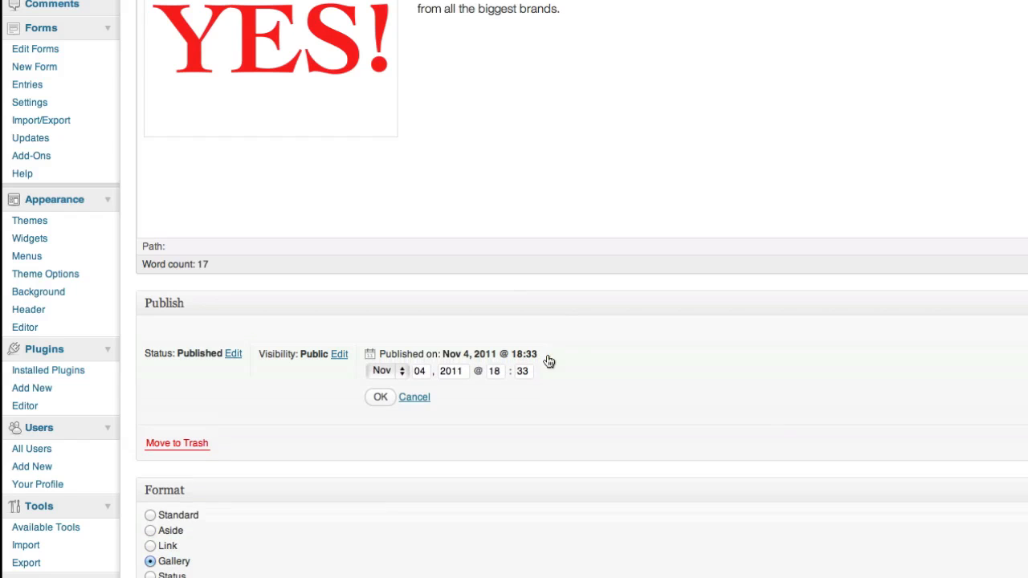
click(416, 398)
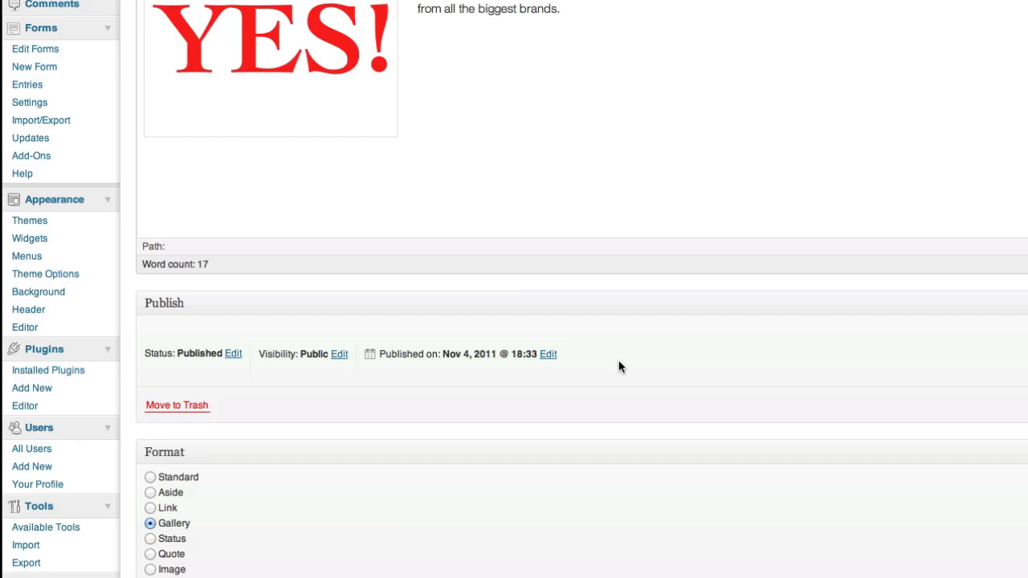
scroll(518, 507, up, 5)
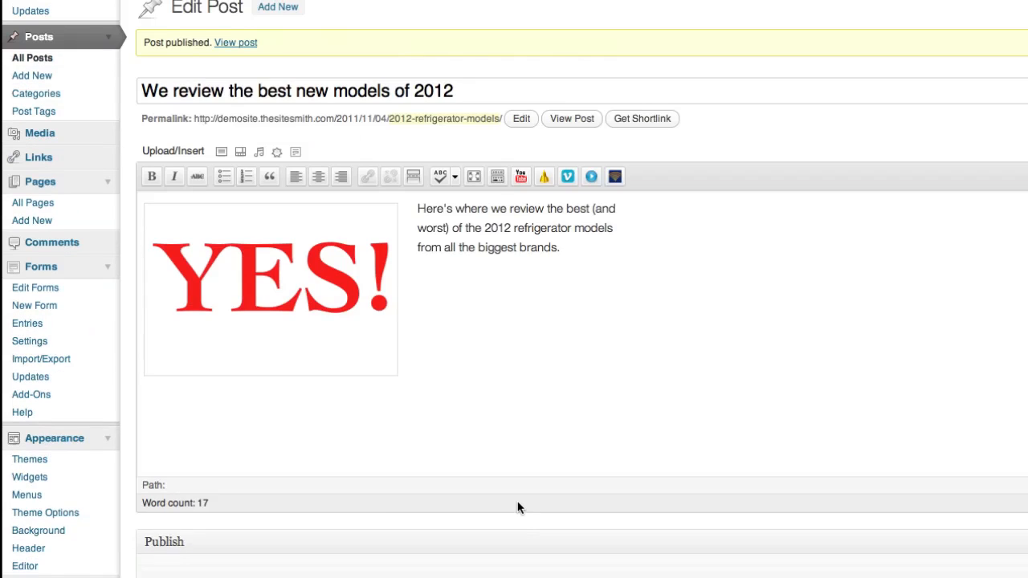
scroll(518, 506, down, 1)
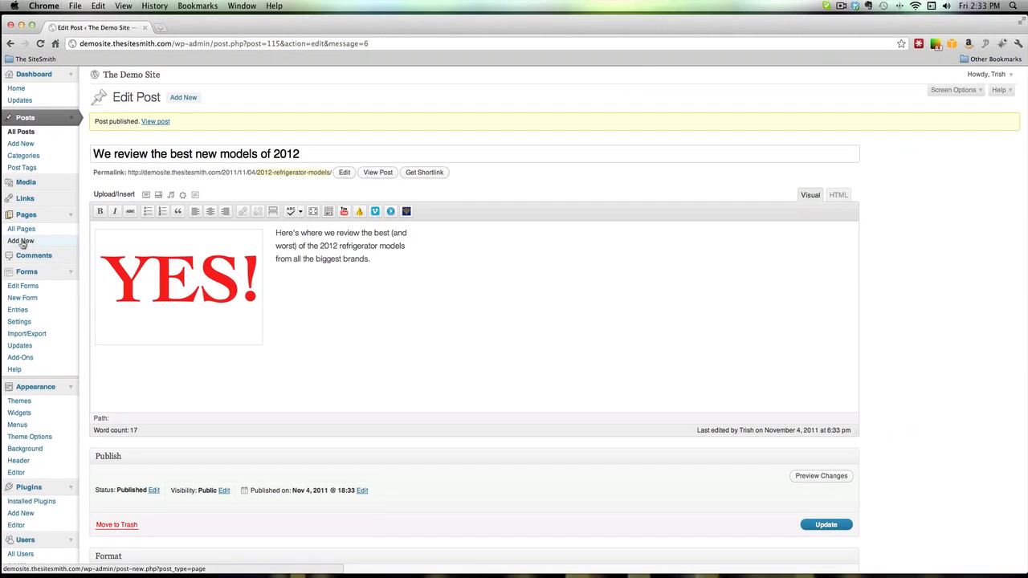
- Start a blank page from Pages > Add New, opening and closing the Add Video dialog
click(22, 242)
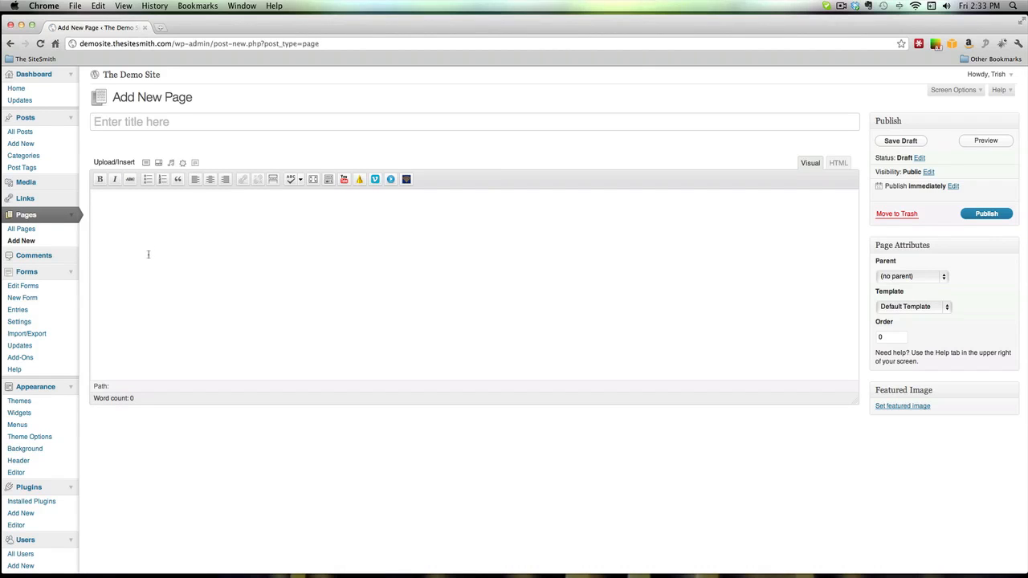
click(149, 123)
click(151, 220)
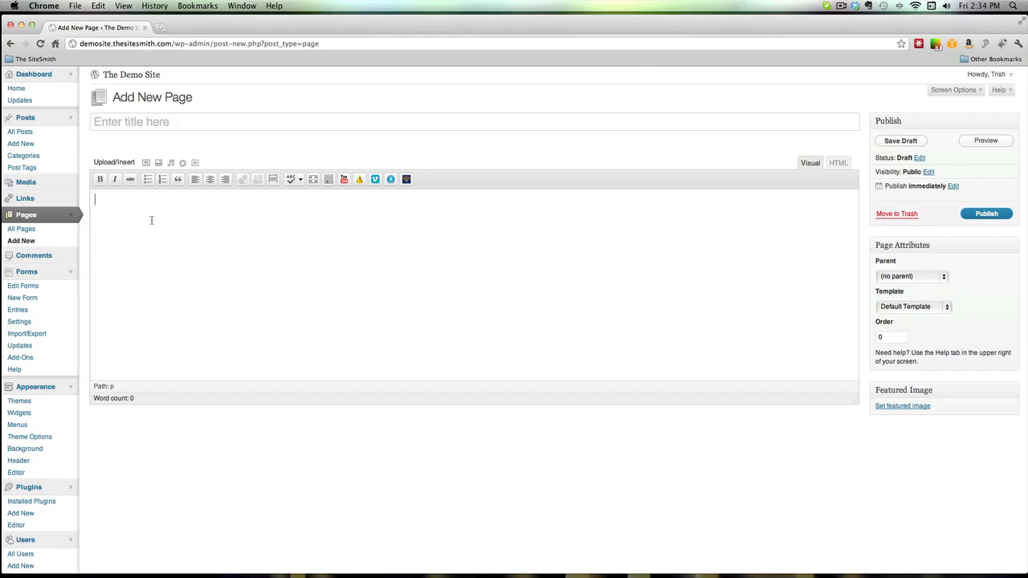
click(170, 163)
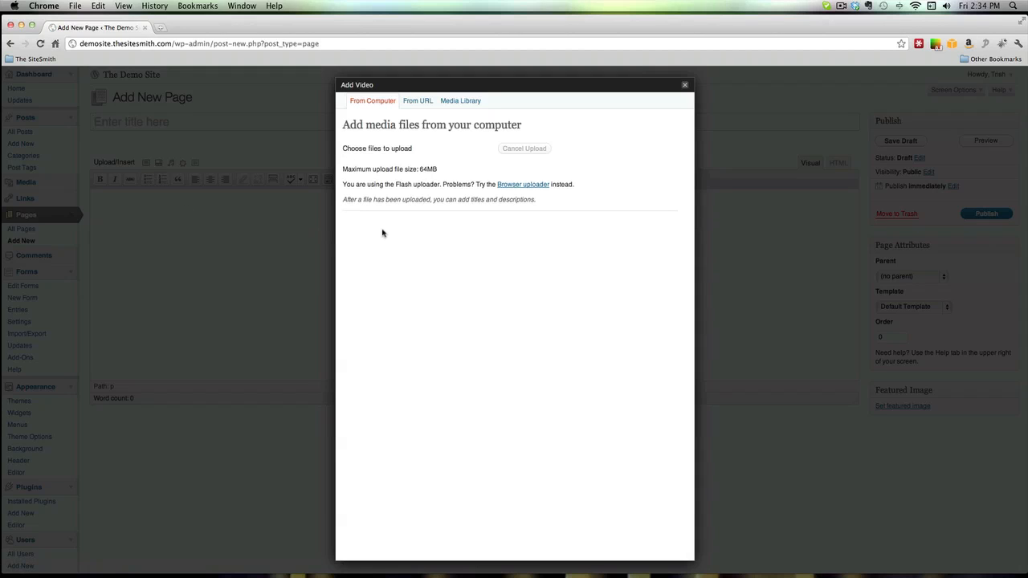
click(685, 86)
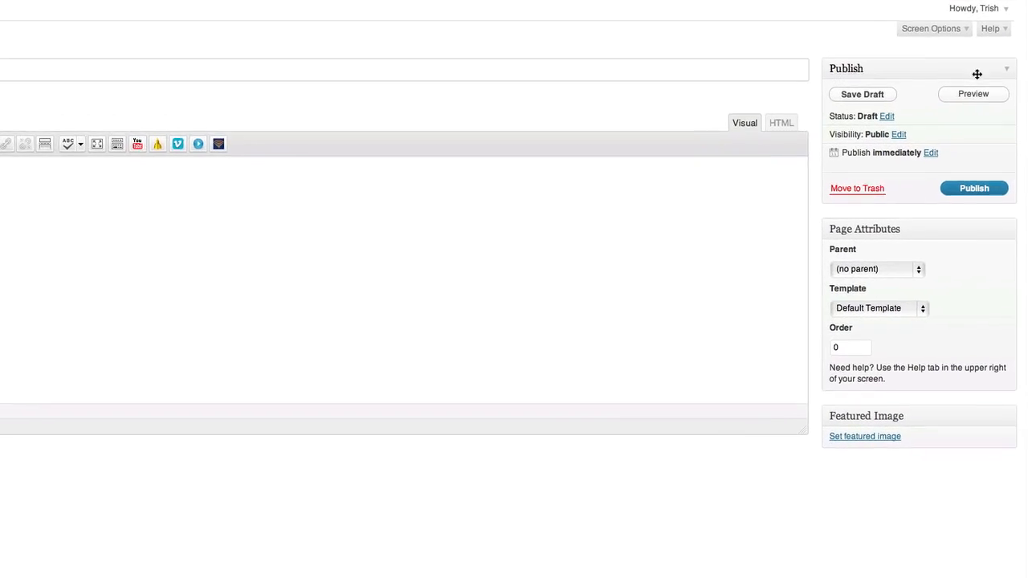
click(841, 264)
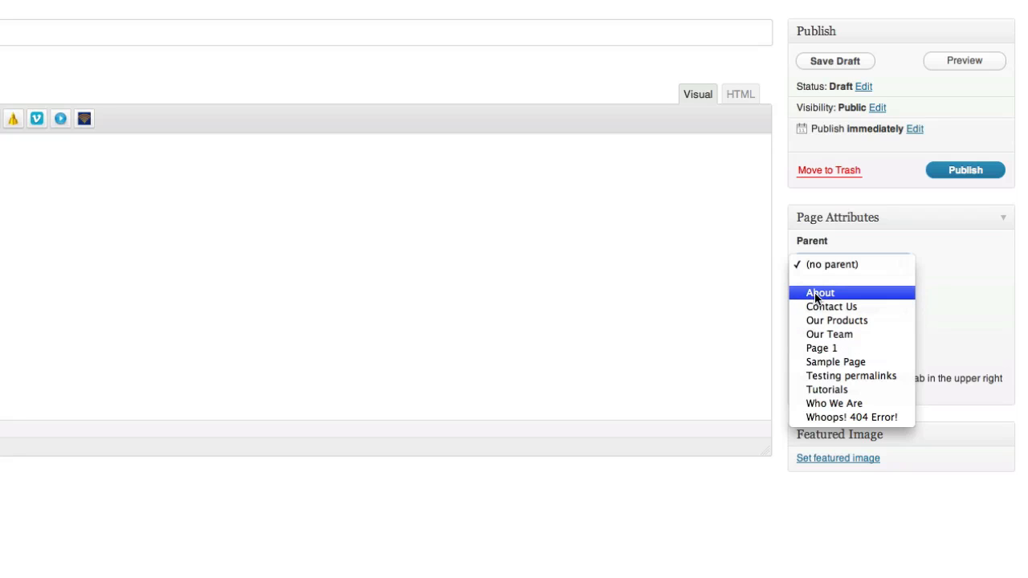
click(929, 289)
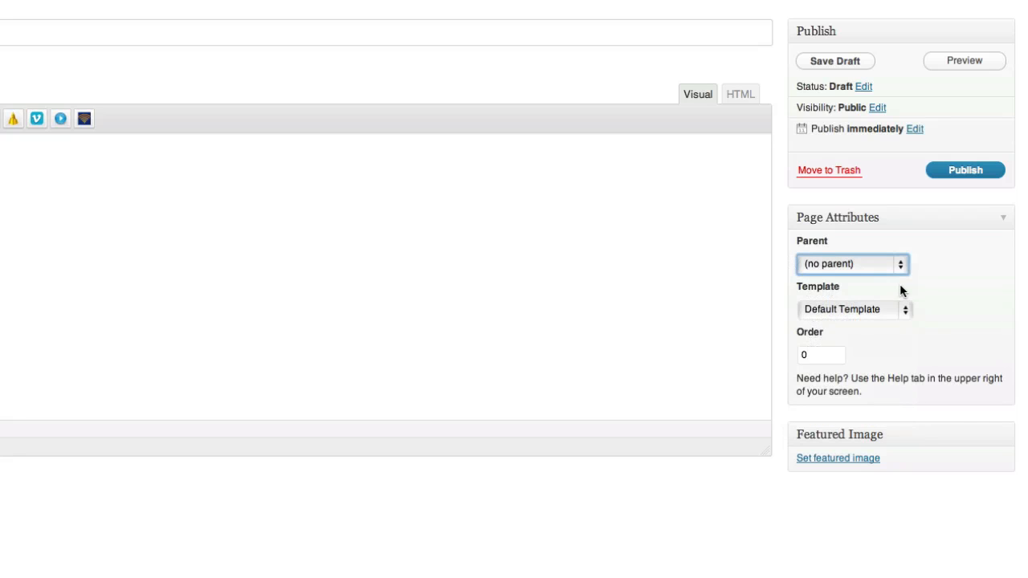
click(839, 312)
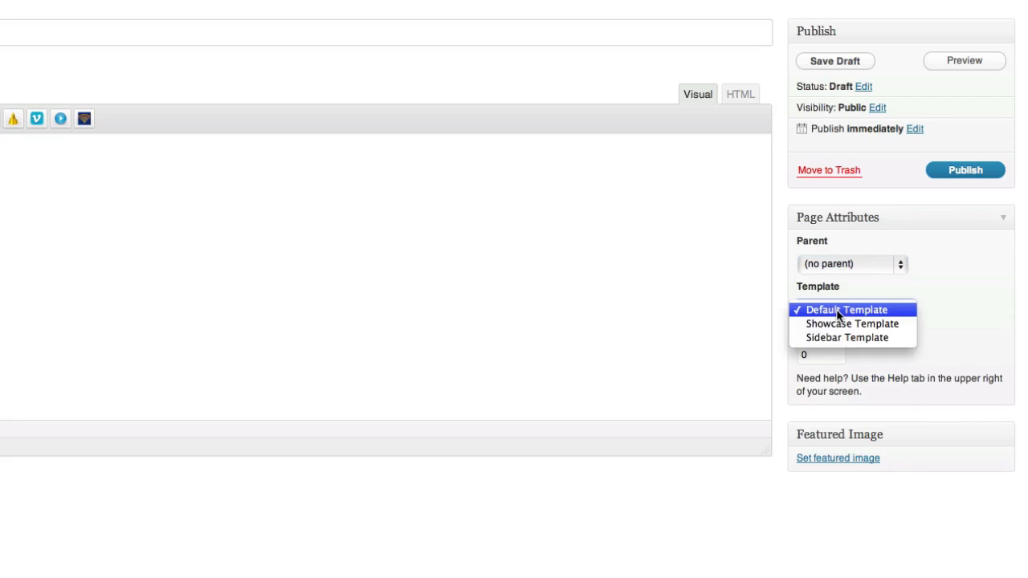
click(953, 300)
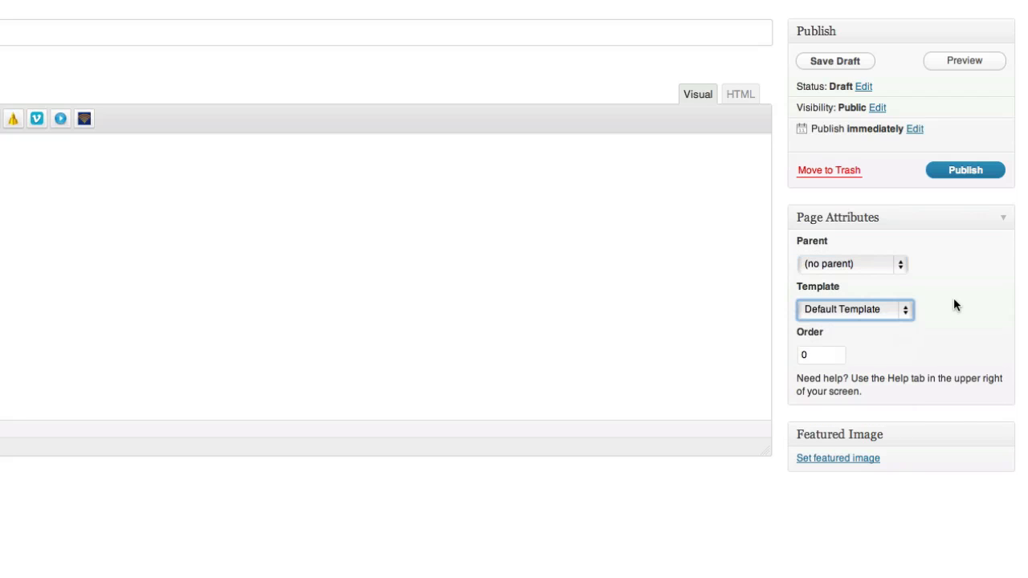
click(822, 357)
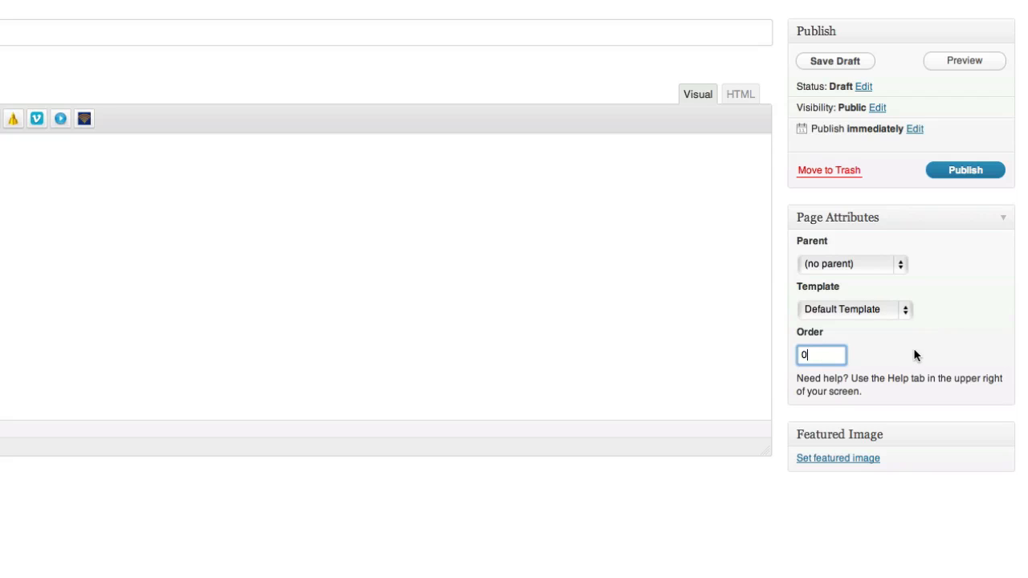
click(855, 464)
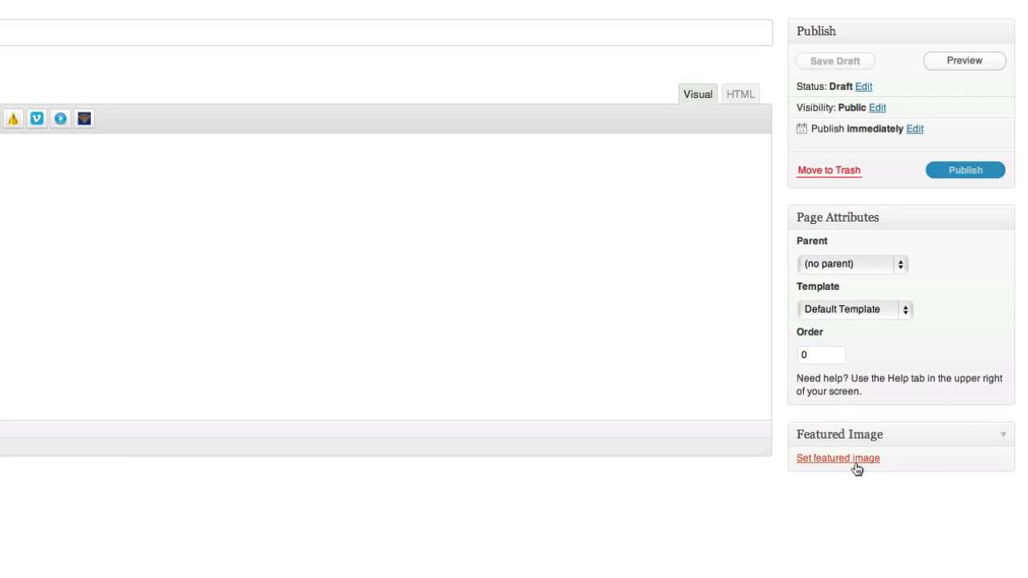